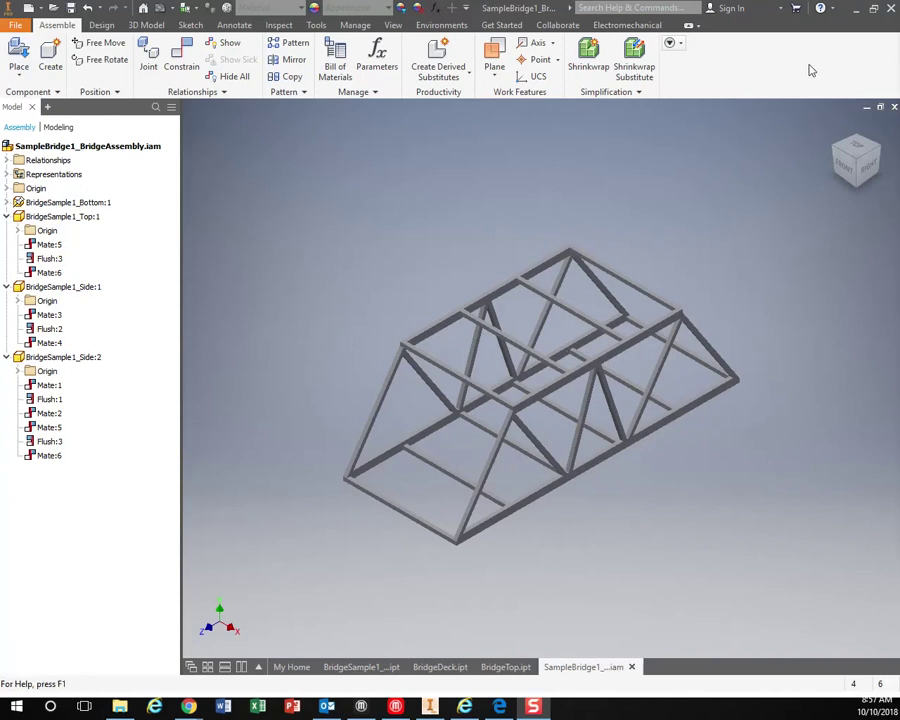
Step: Examine the sliced bridge assembly and its support material from several angles in the MakerBot print preview
{"action": "key", "text": "F4"}
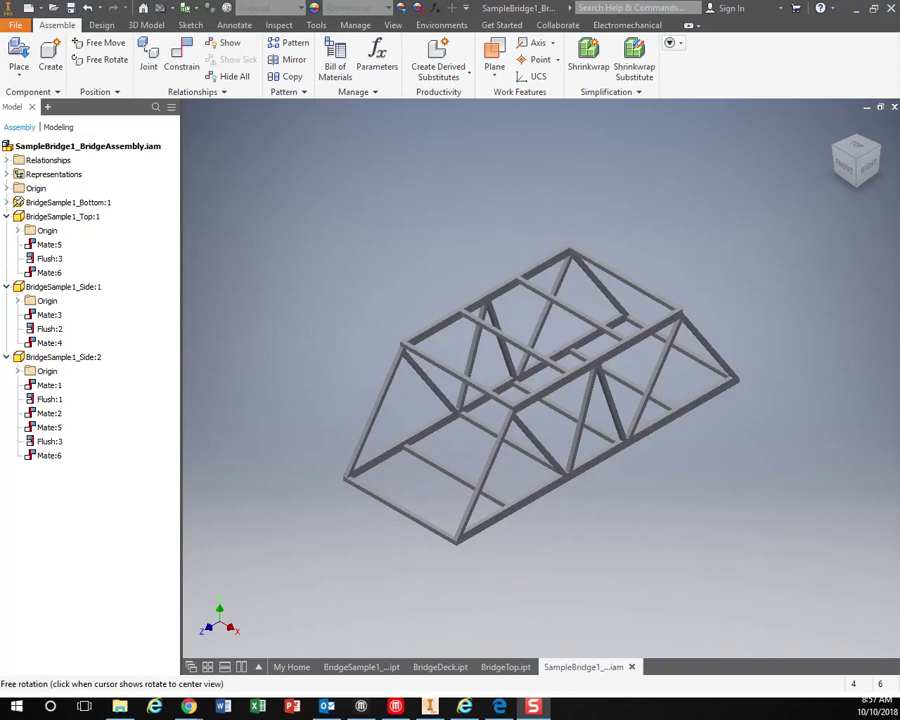
{"action": "key", "text": "Escape"}
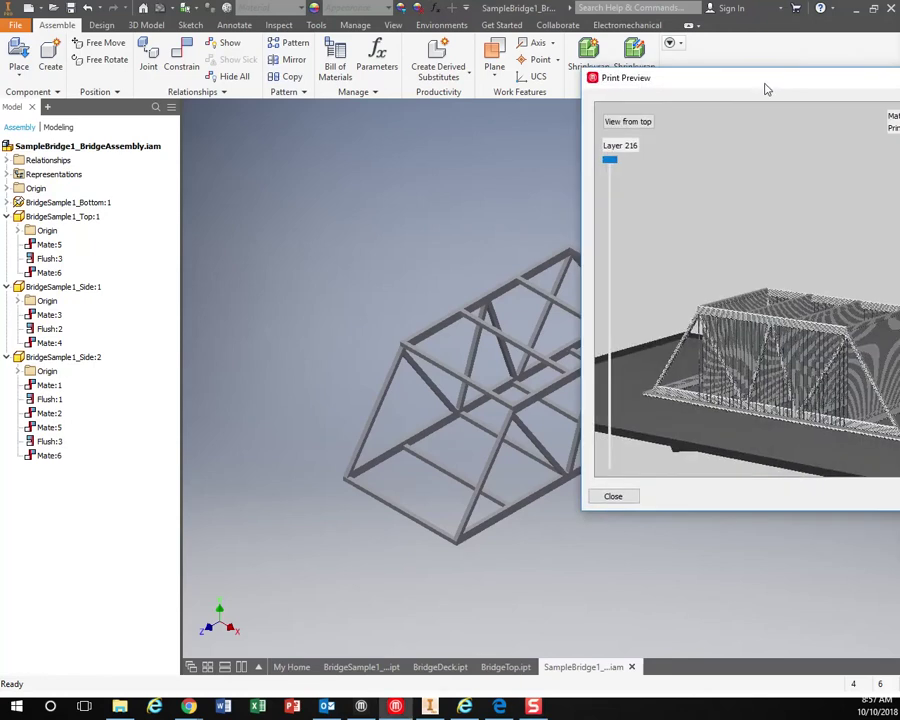
{"action": "left_click_drag", "start_coordinate": [697, 337], "coordinate": [582, 368]}
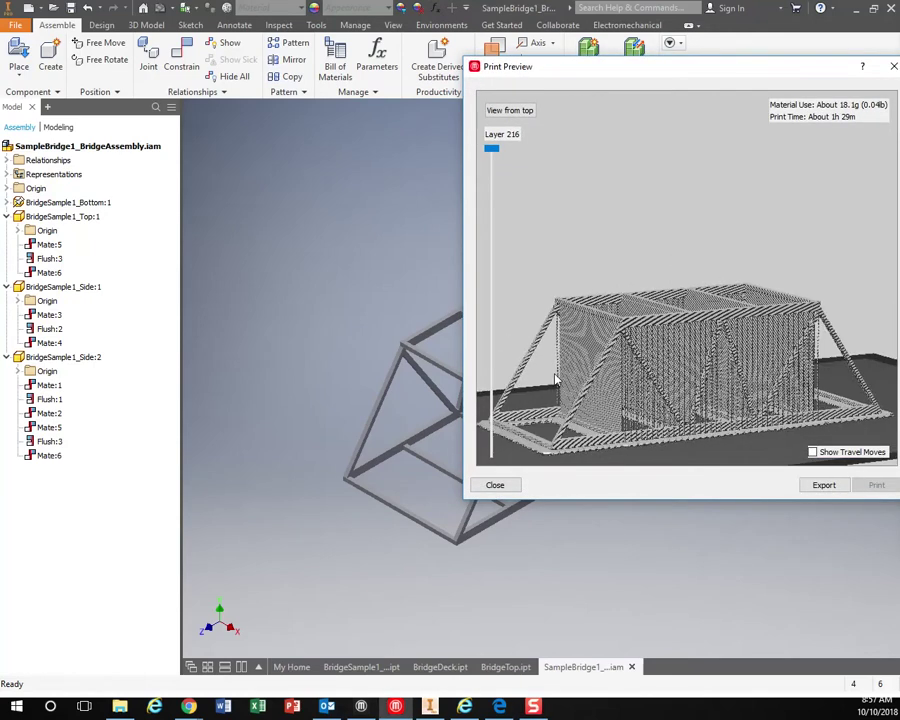
{"action": "left_click_drag", "start_coordinate": [560, 230], "coordinate": [605, 384]}
{"action": "left_click_drag", "start_coordinate": [491, 148], "coordinate": [521, 133]}
{"action": "left_click_drag", "start_coordinate": [570, 72], "coordinate": [899, 70]}
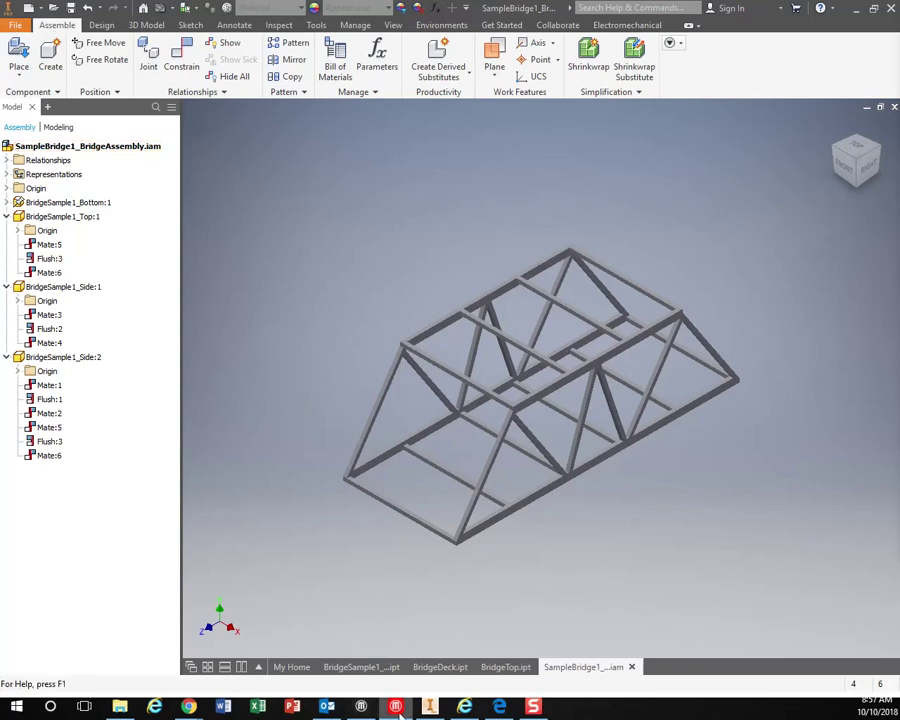
Step: Export the bridge side part from Inventor as the STL file BridgeSample1_Side.stl in the Bridges folder
{"action": "left_click", "coordinate": [360, 668]}
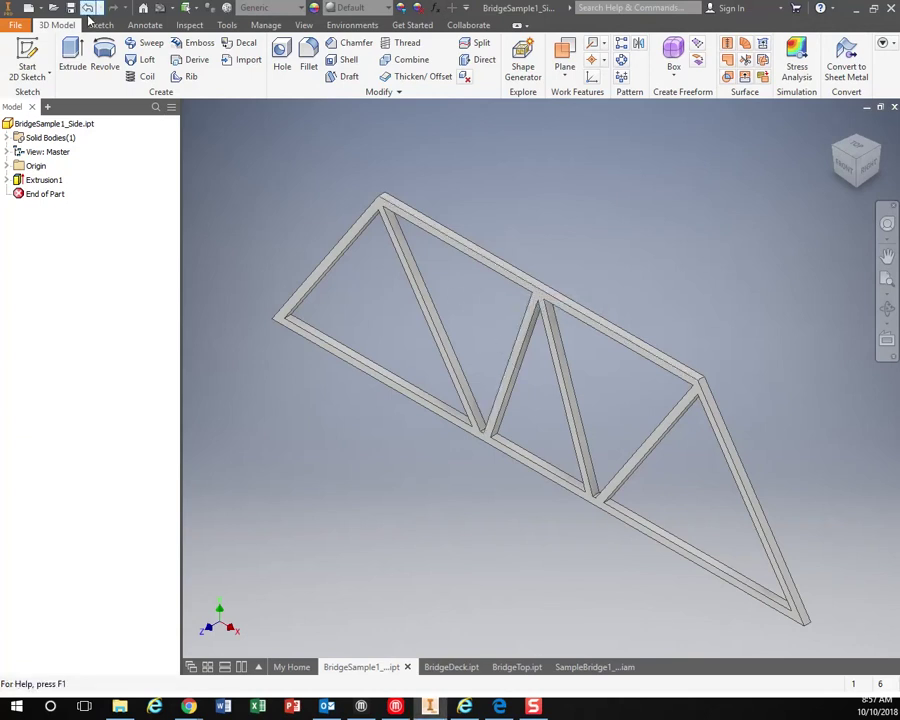
{"action": "left_click", "coordinate": [15, 25]}
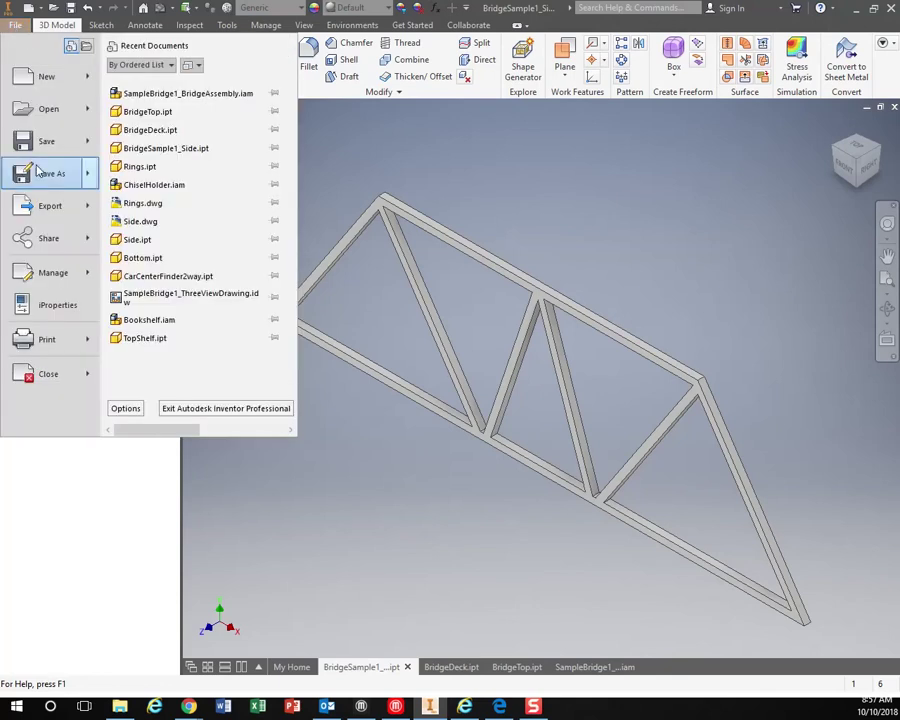
{"action": "mouse_move", "coordinate": [40, 208]}
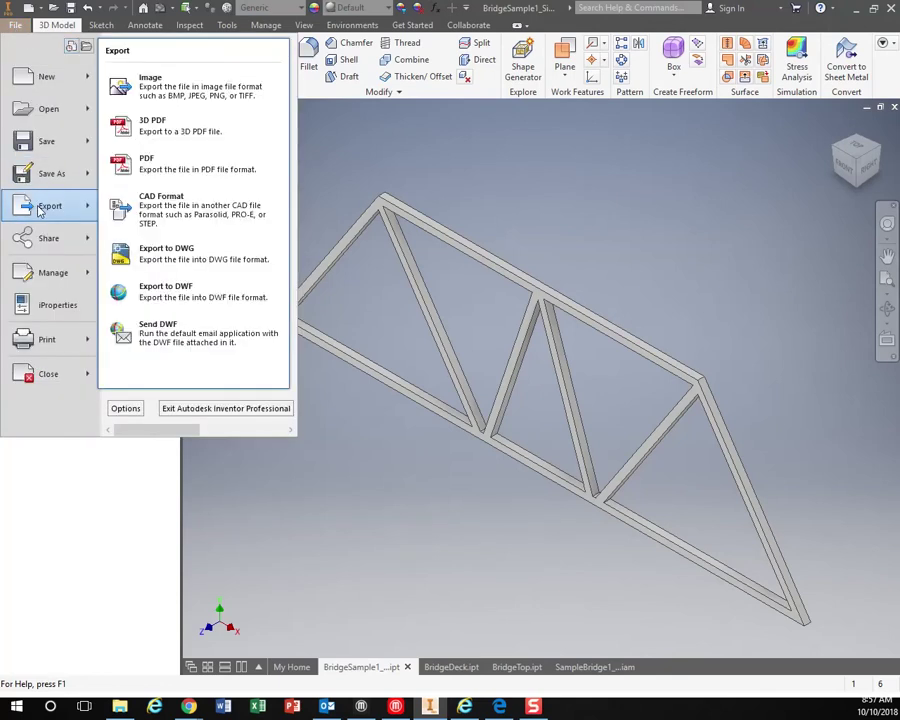
{"action": "left_click", "coordinate": [191, 218]}
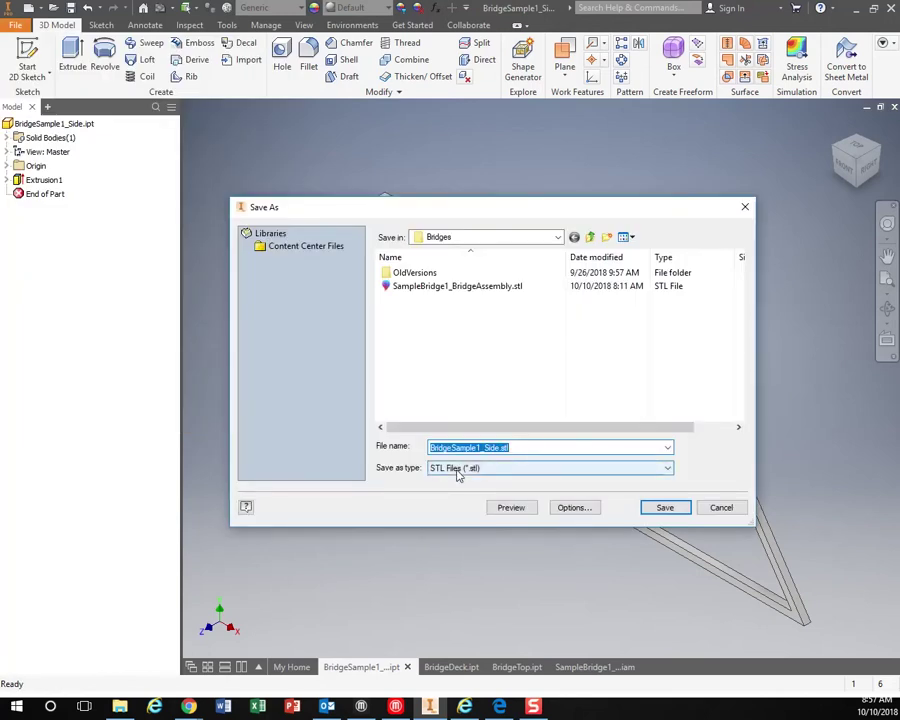
{"action": "left_click", "coordinate": [457, 470]}
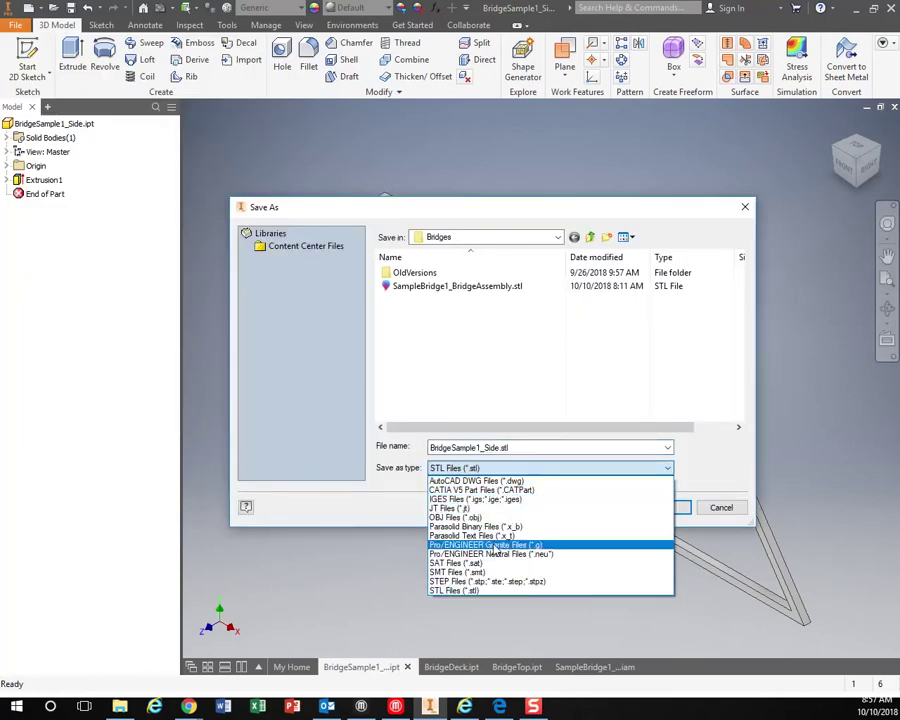
{"action": "left_click", "coordinate": [459, 591]}
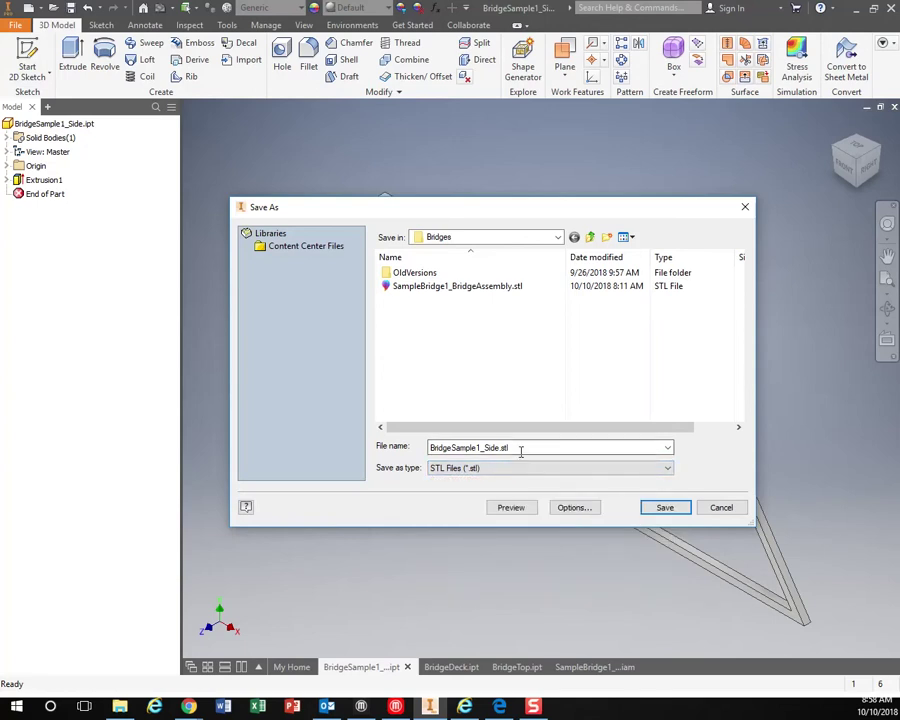
{"action": "left_click", "coordinate": [663, 508]}
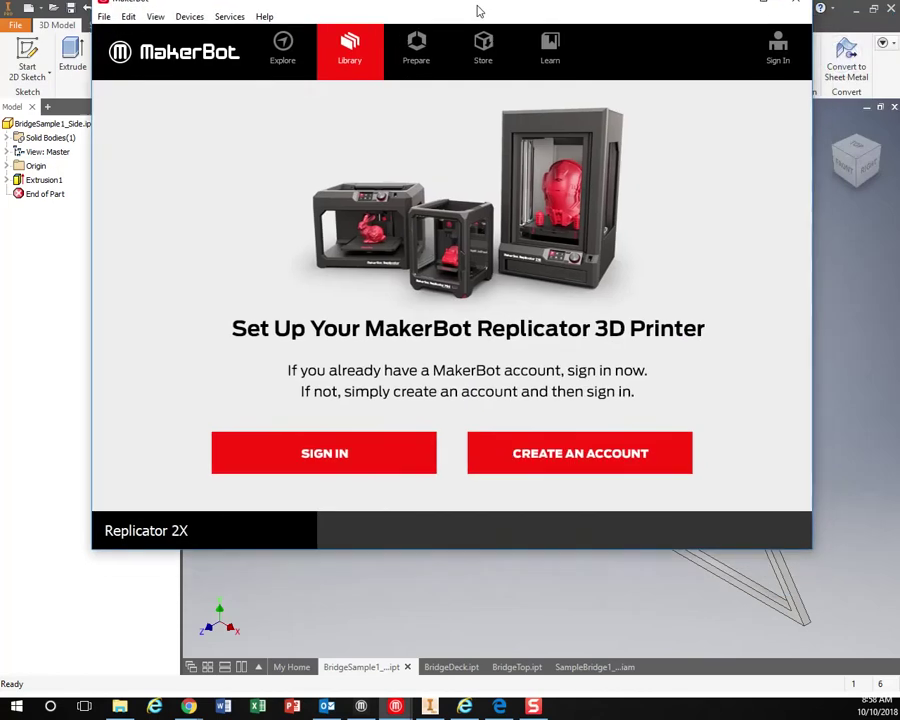
Step: Switch to MakerBot, open the print preparation workspace and select Replicator 2X as the device type
{"action": "left_click_drag", "start_coordinate": [476, 10], "coordinate": [552, 54]}
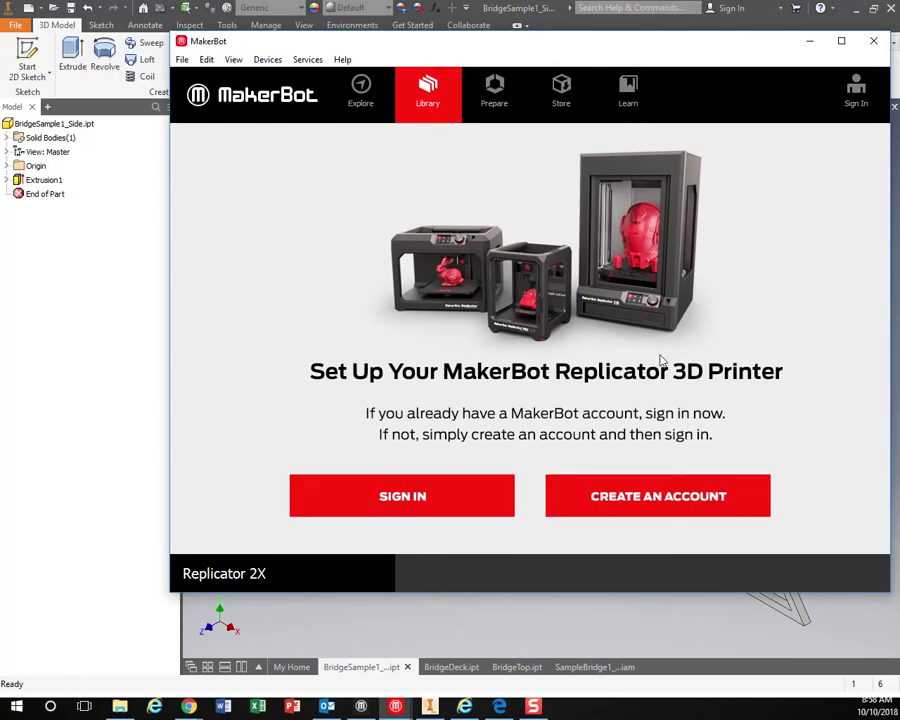
{"action": "left_click", "coordinate": [498, 97]}
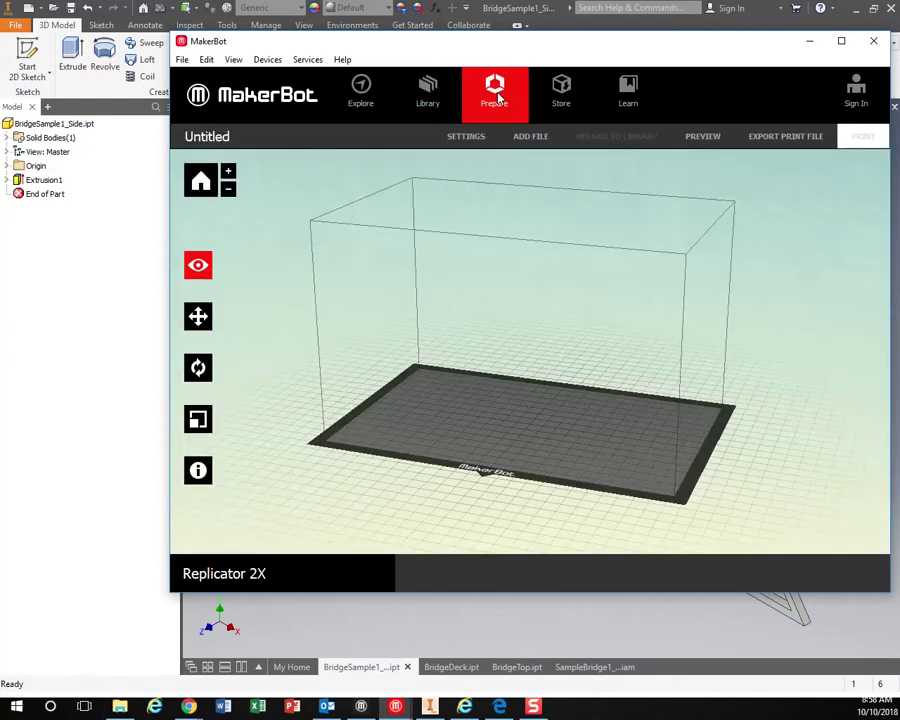
{"action": "left_click", "coordinate": [268, 60]}
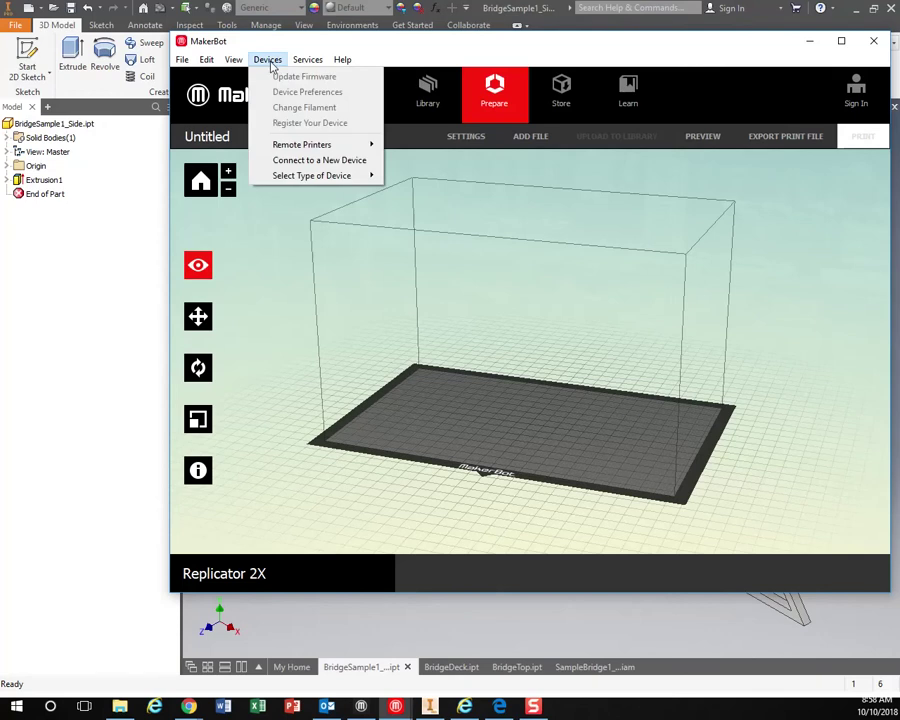
{"action": "mouse_move", "coordinate": [294, 178]}
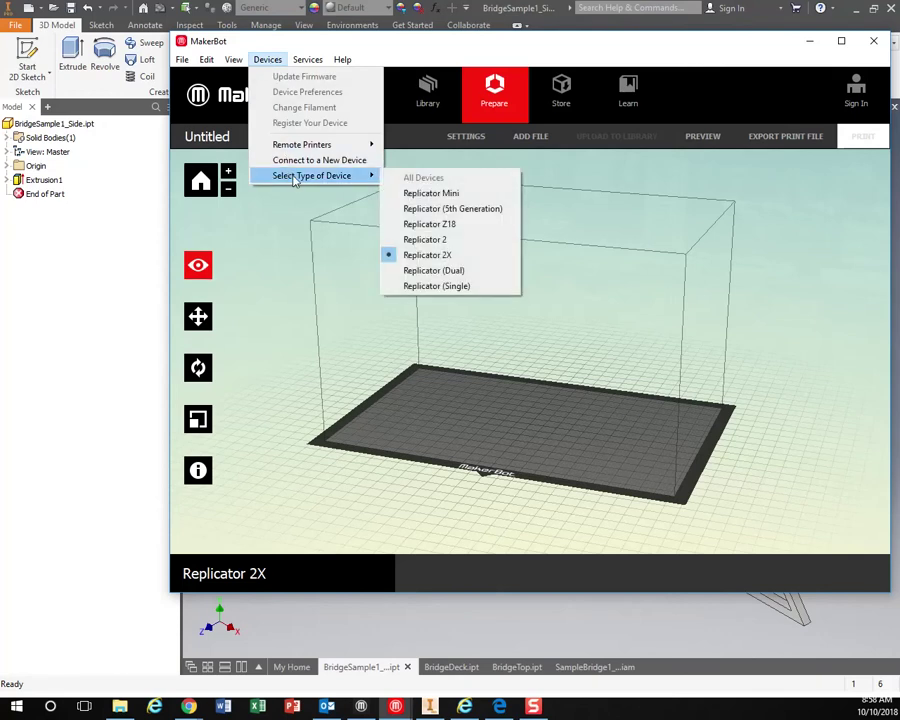
{"action": "left_click", "coordinate": [443, 256]}
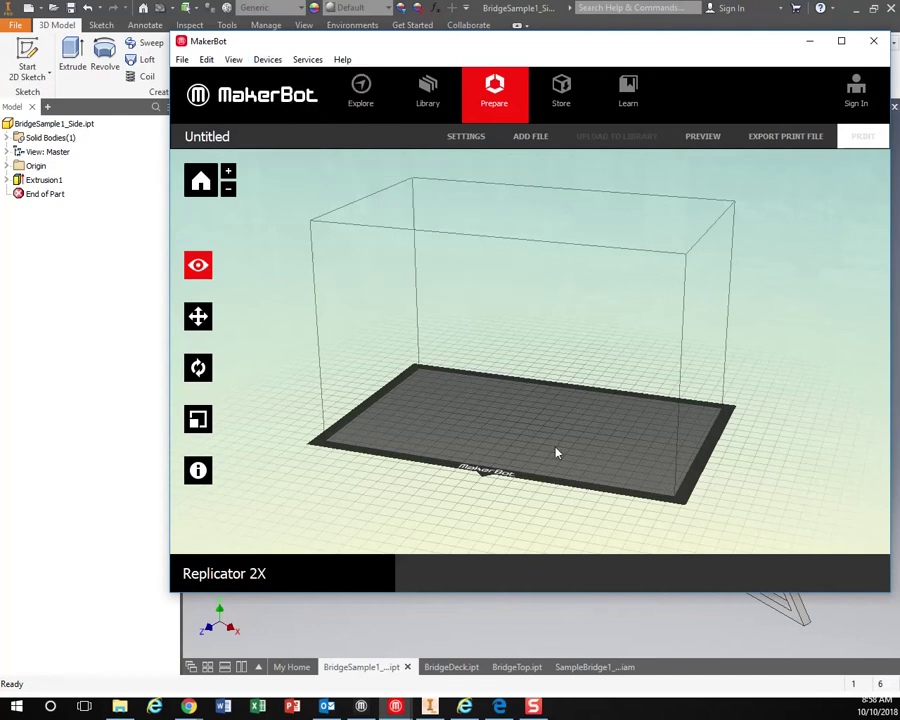
Step: Add BridgeSample1_Side.stl from the Bridges folder to the build plate
{"action": "left_click", "coordinate": [531, 137]}
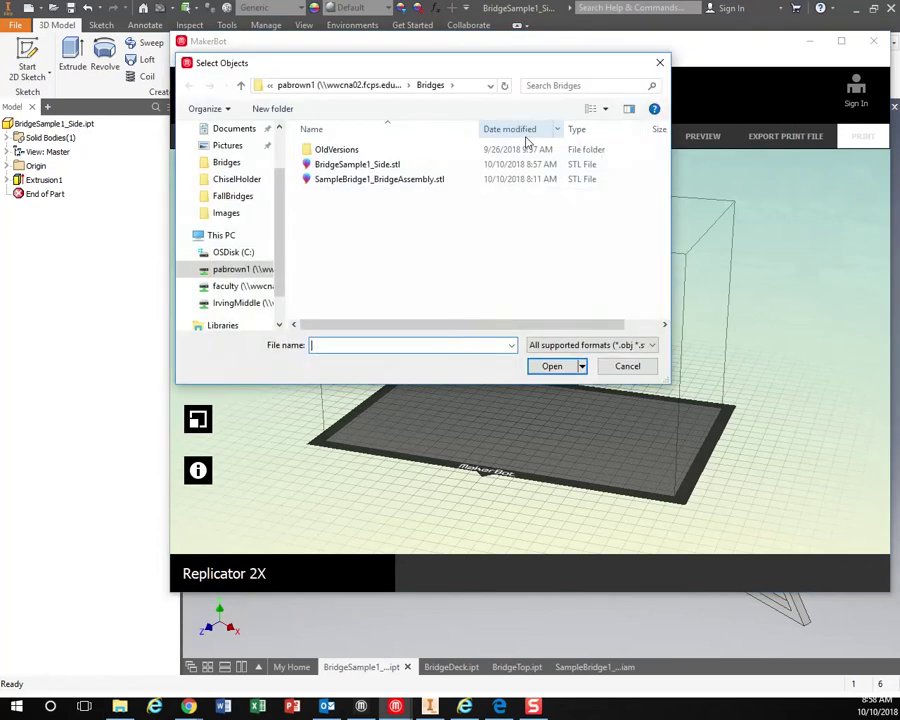
{"action": "left_click", "coordinate": [352, 164]}
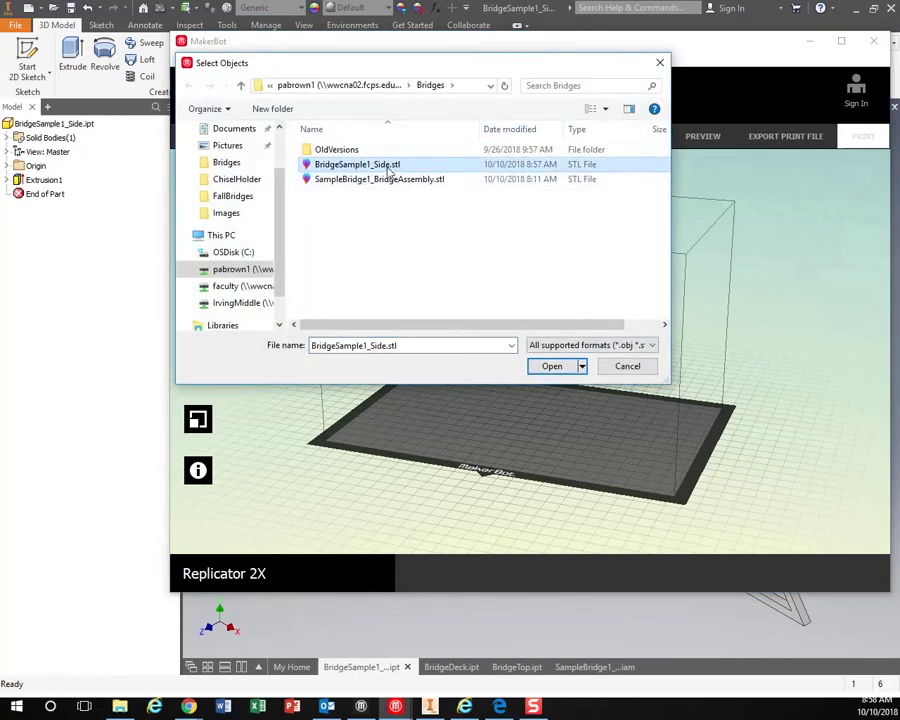
{"action": "left_click", "coordinate": [553, 366]}
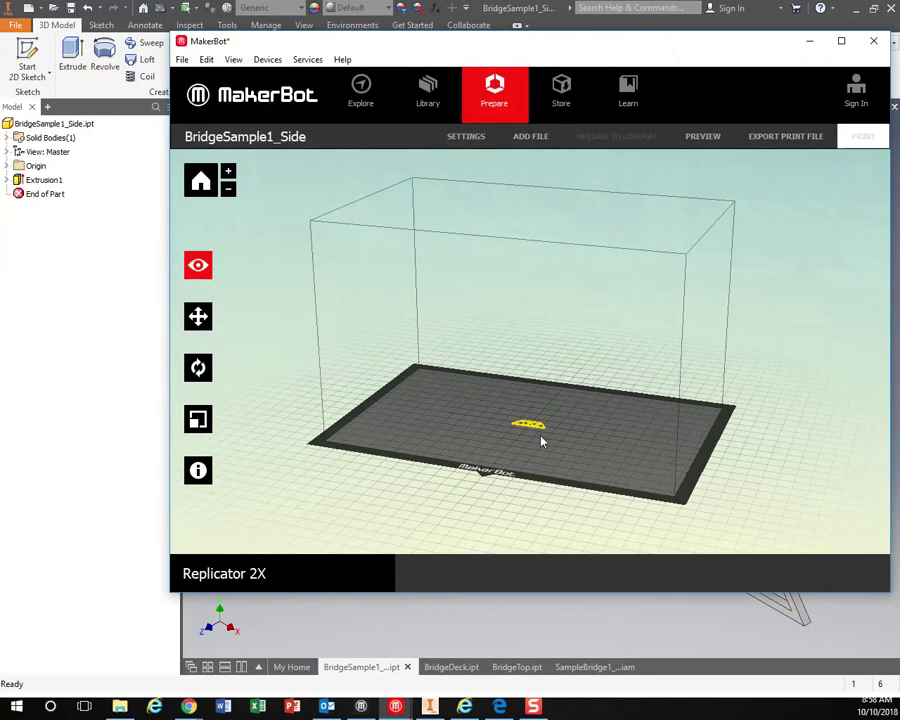
{"action": "scroll", "coordinate": [528, 457], "scroll_direction": "up", "scroll_amount": 3}
{"action": "left_click_drag", "start_coordinate": [507, 473], "coordinate": [452, 373]}
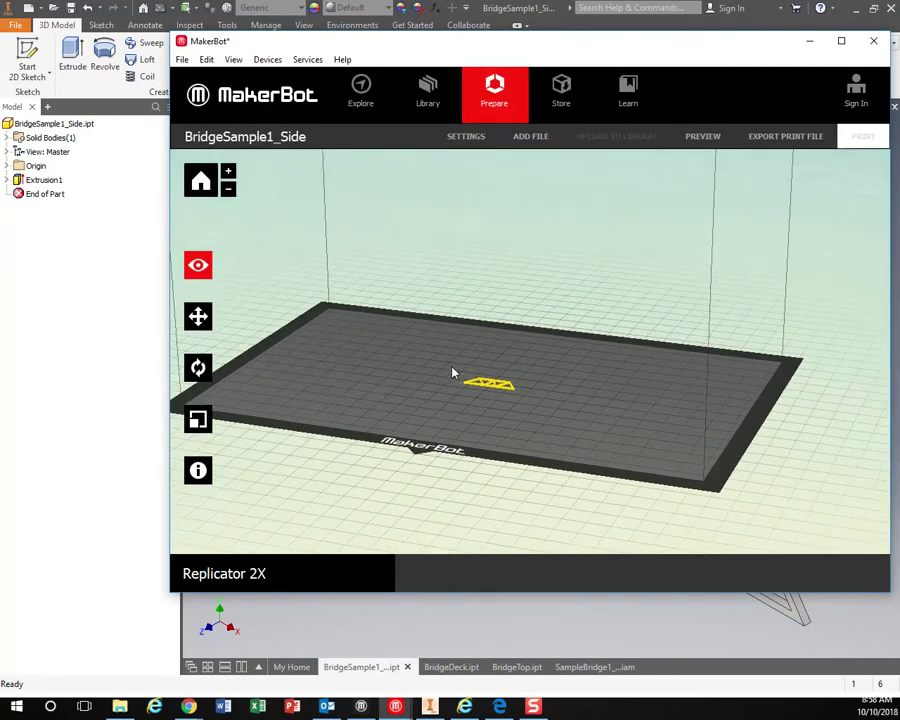
{"action": "scroll", "coordinate": [497, 434], "scroll_direction": "up", "scroll_amount": 3}
{"action": "scroll", "coordinate": [456, 432], "scroll_direction": "down", "scroll_amount": 2}
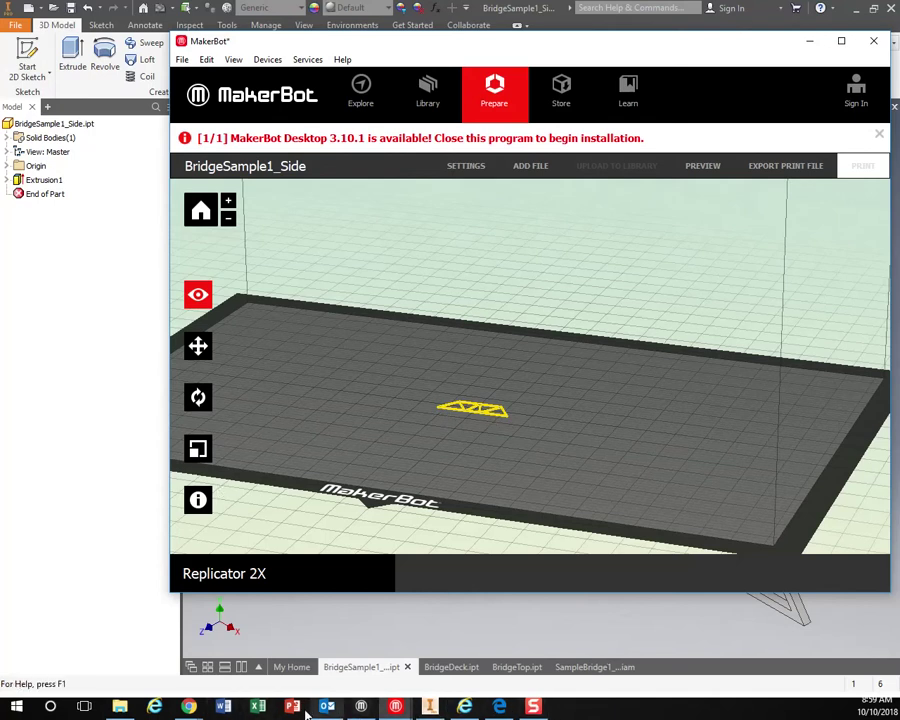
Step: Check the conversion of 5 inches to millimetres in the browser, then return to MakerBot
{"action": "mouse_move", "coordinate": [191, 708]}
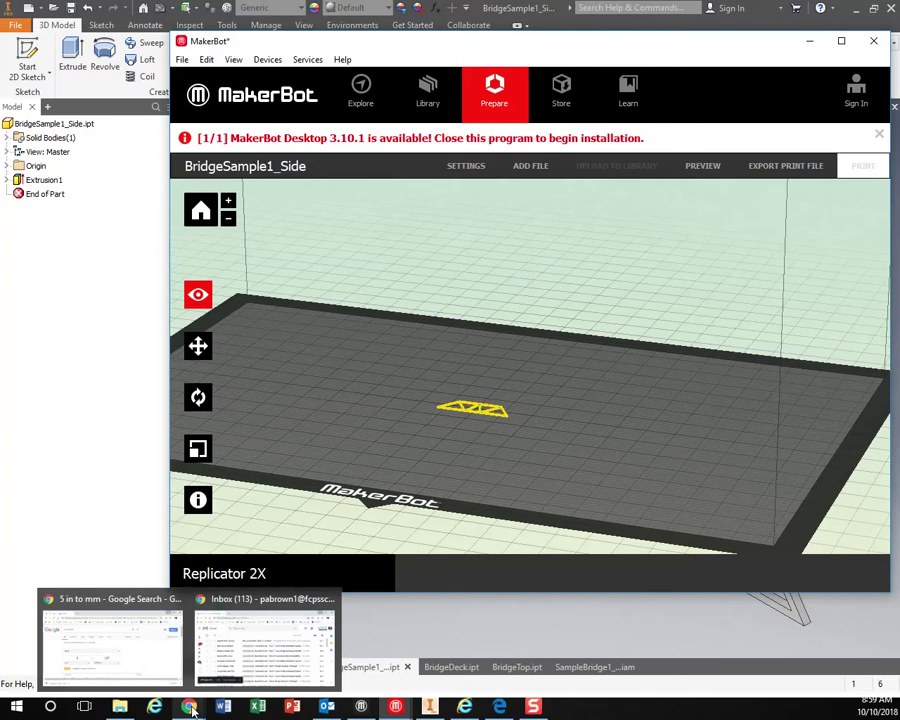
{"action": "left_click", "coordinate": [159, 675]}
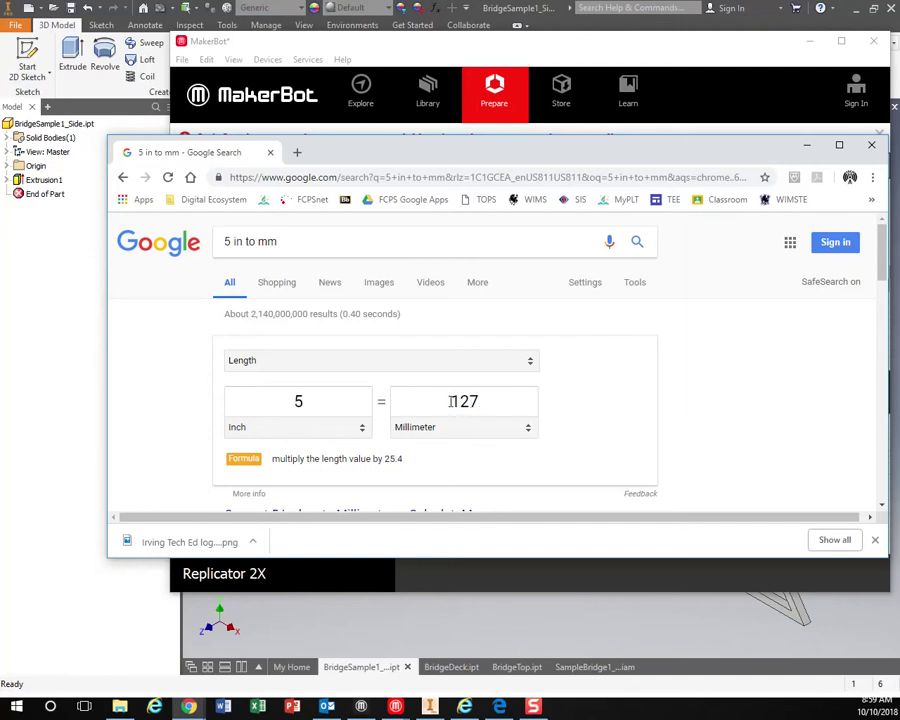
{"action": "left_click", "coordinate": [808, 145]}
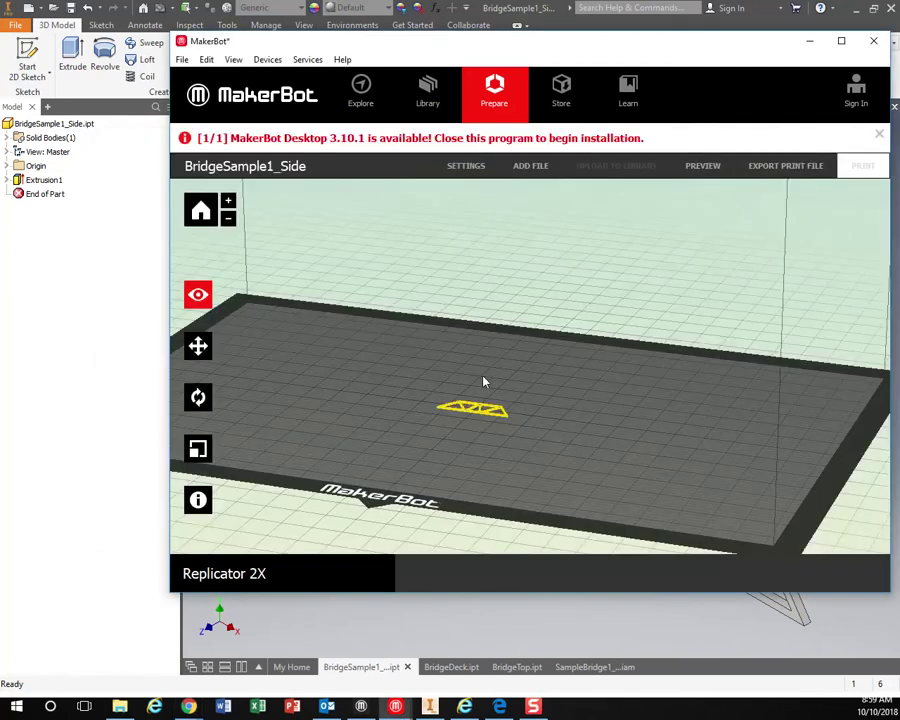
Step: Rotate the bridge side in +90° increments about the X, Y and Z axes, leaving it flat on the build plate
{"action": "left_click", "coordinate": [472, 412]}
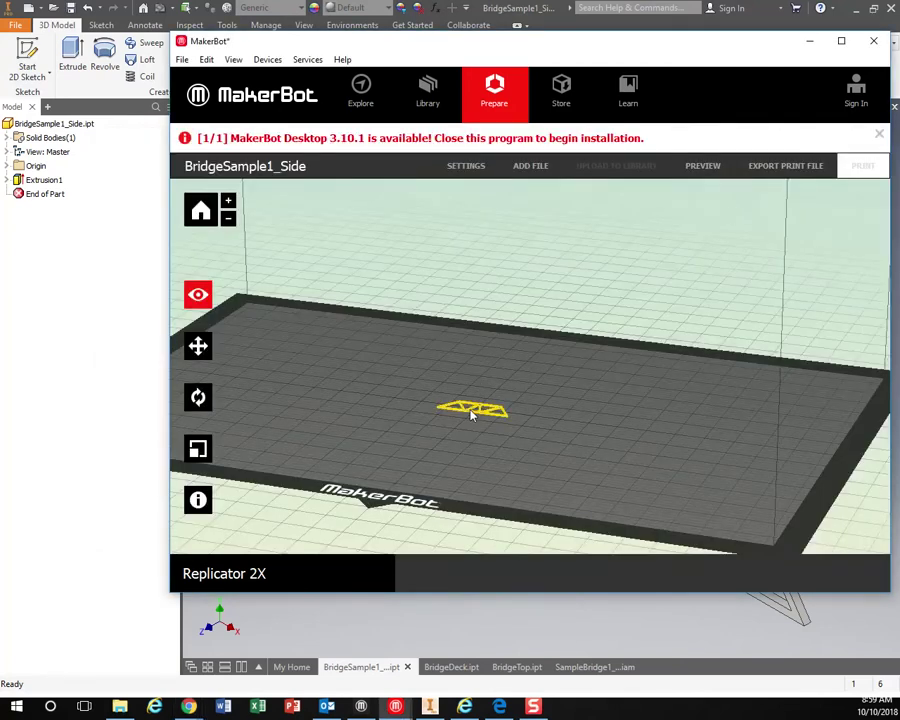
{"action": "left_click", "coordinate": [199, 399]}
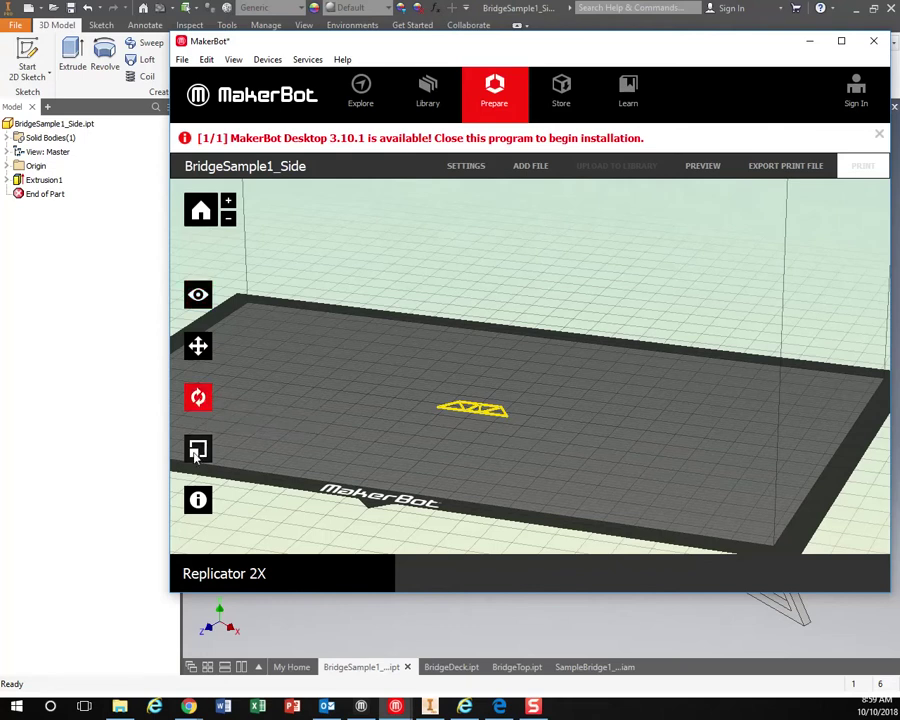
{"action": "left_click", "coordinate": [199, 403]}
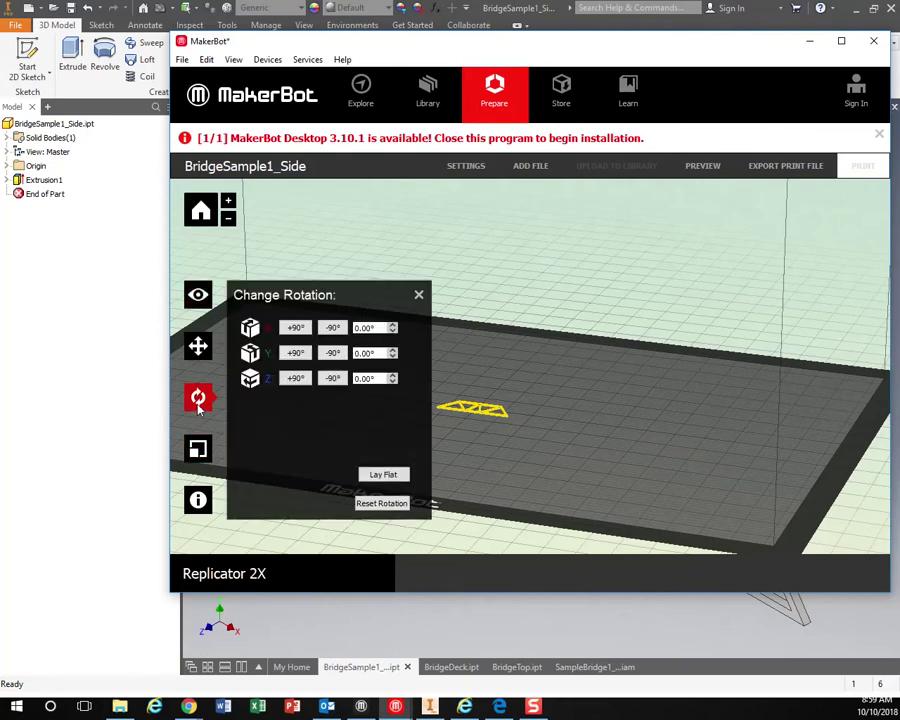
{"action": "left_click", "coordinate": [295, 328]}
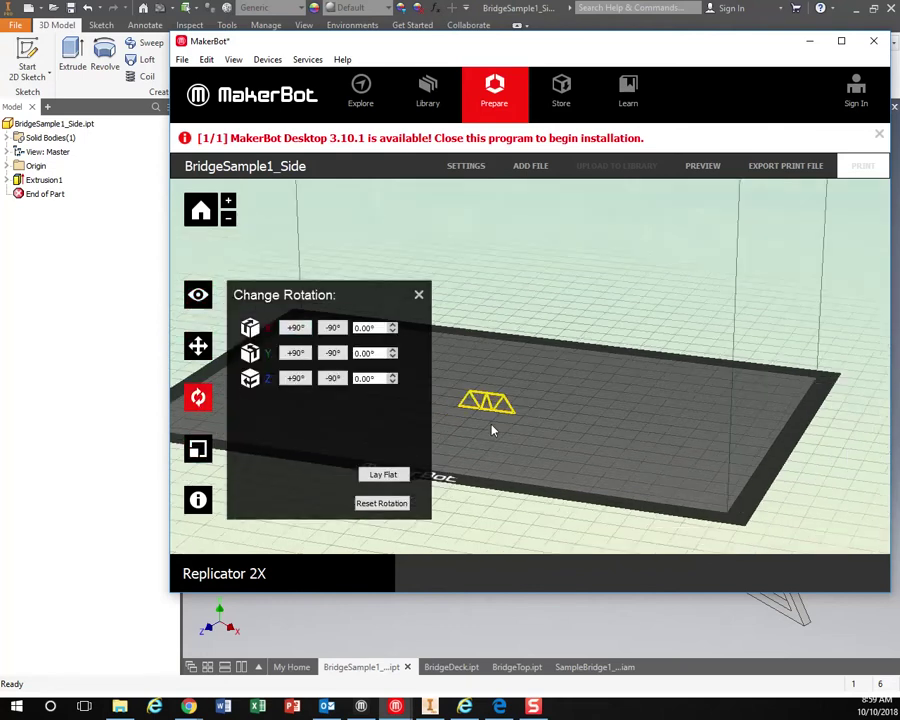
{"action": "left_click", "coordinate": [295, 353]}
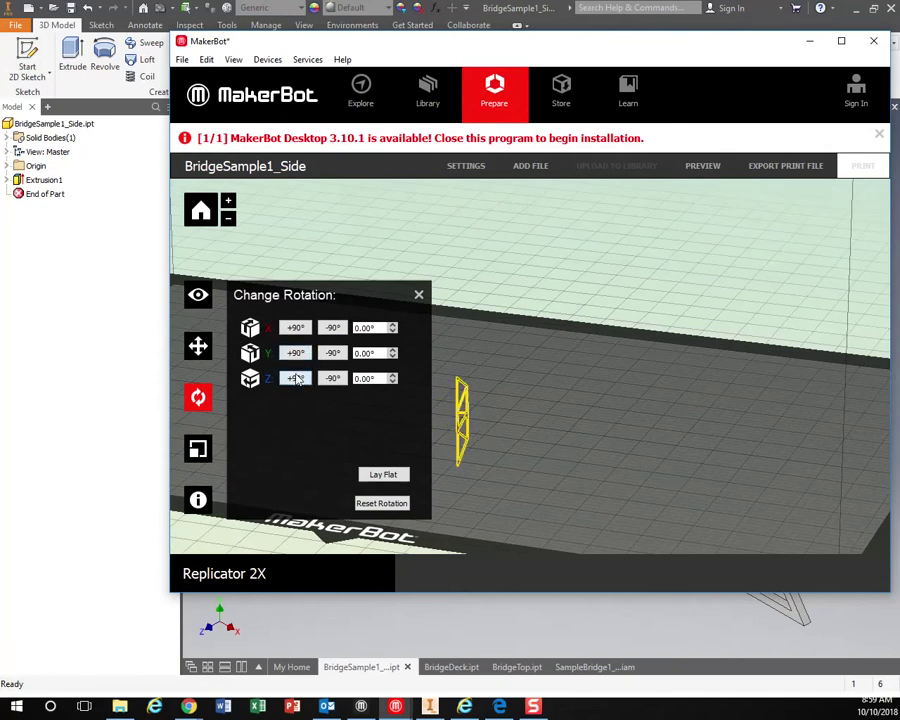
{"action": "left_click", "coordinate": [295, 353]}
{"action": "left_click", "coordinate": [295, 353]}
{"action": "left_click", "coordinate": [295, 353]}
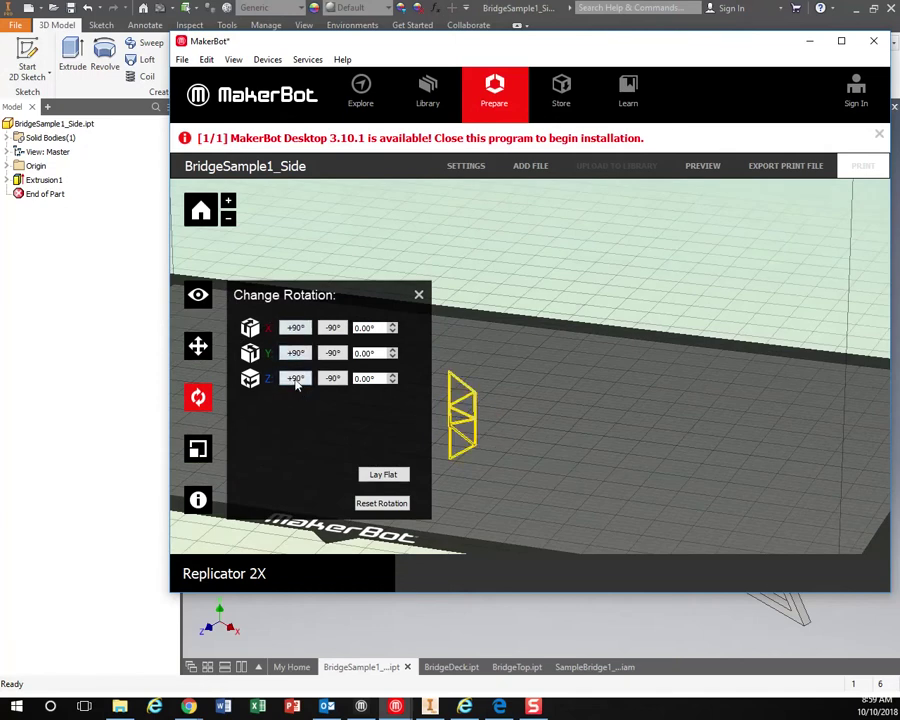
{"action": "left_click", "coordinate": [296, 378]}
{"action": "left_click", "coordinate": [296, 328]}
{"action": "left_click", "coordinate": [297, 332]}
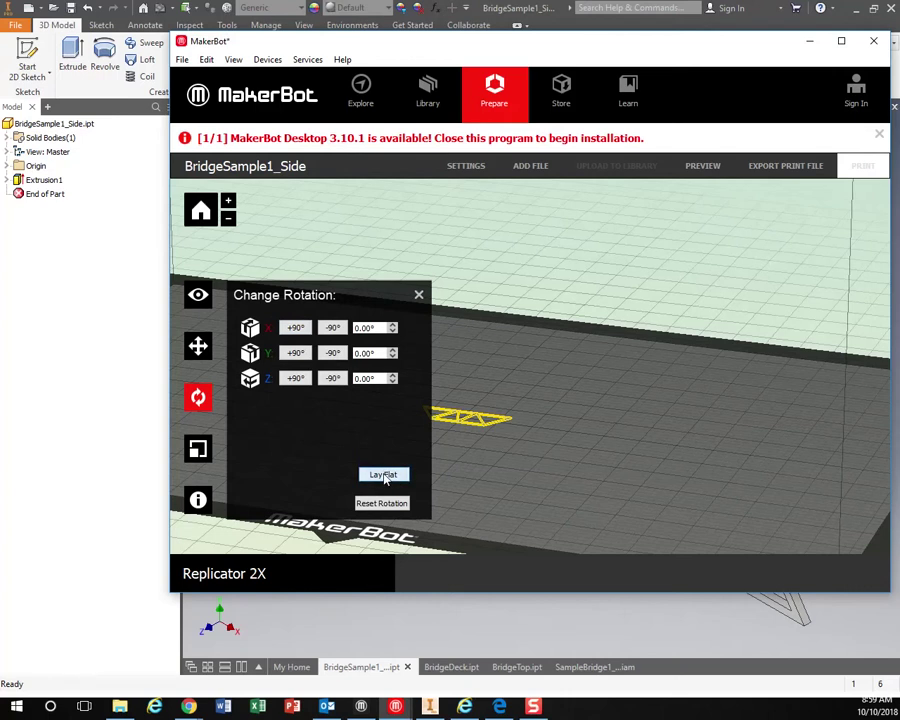
{"action": "left_click", "coordinate": [419, 296]}
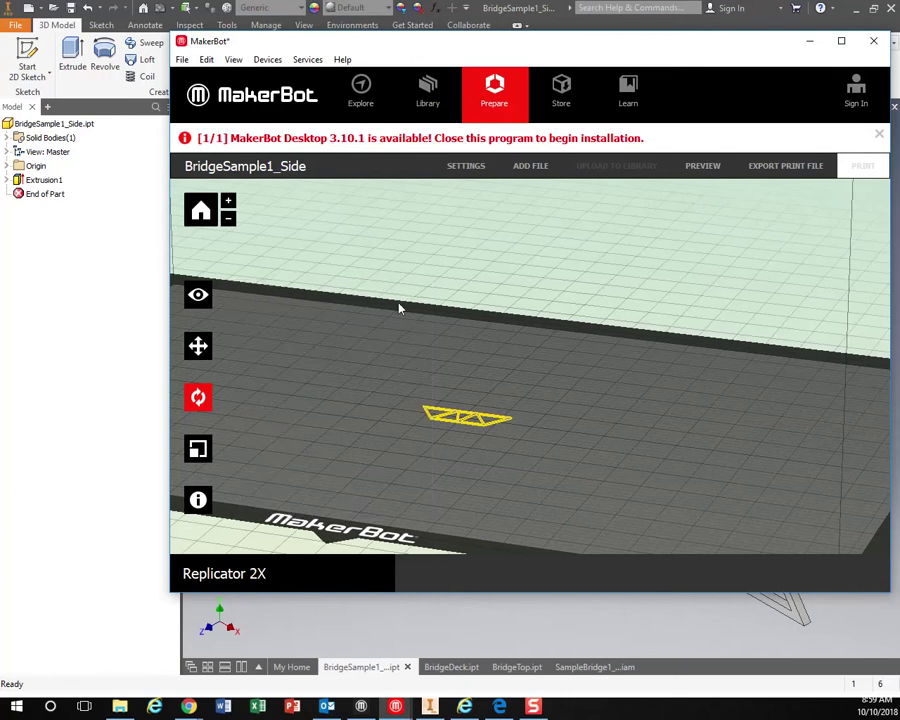
Step: Scale the bridge side uniformly to an X dimension of 127 mm
{"action": "left_click", "coordinate": [201, 452]}
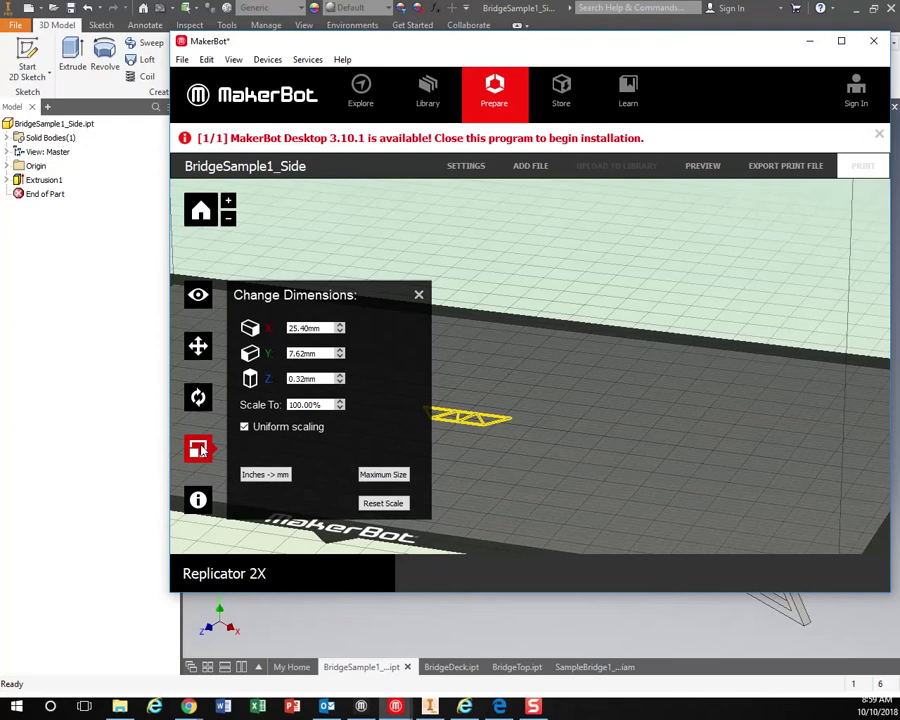
{"action": "double_click", "coordinate": [325, 328]}
{"action": "type", "text": "127"}
{"action": "key", "text": "Return"}
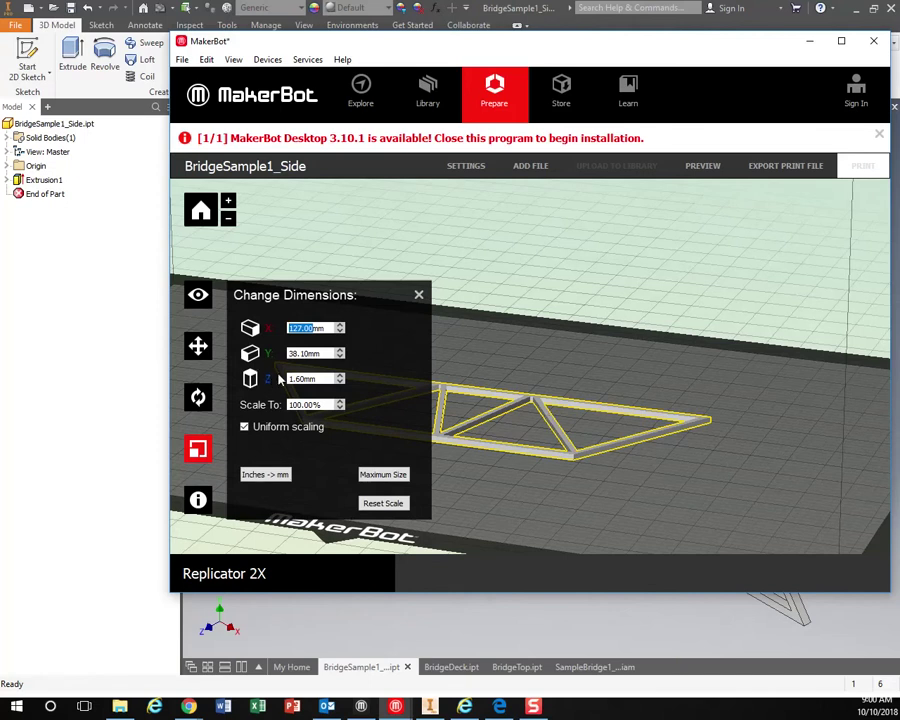
Step: Turn off uniform scaling and set the bridge side's Z dimension to 3.2 mm
{"action": "left_click", "coordinate": [244, 426]}
{"action": "double_click", "coordinate": [320, 379]}
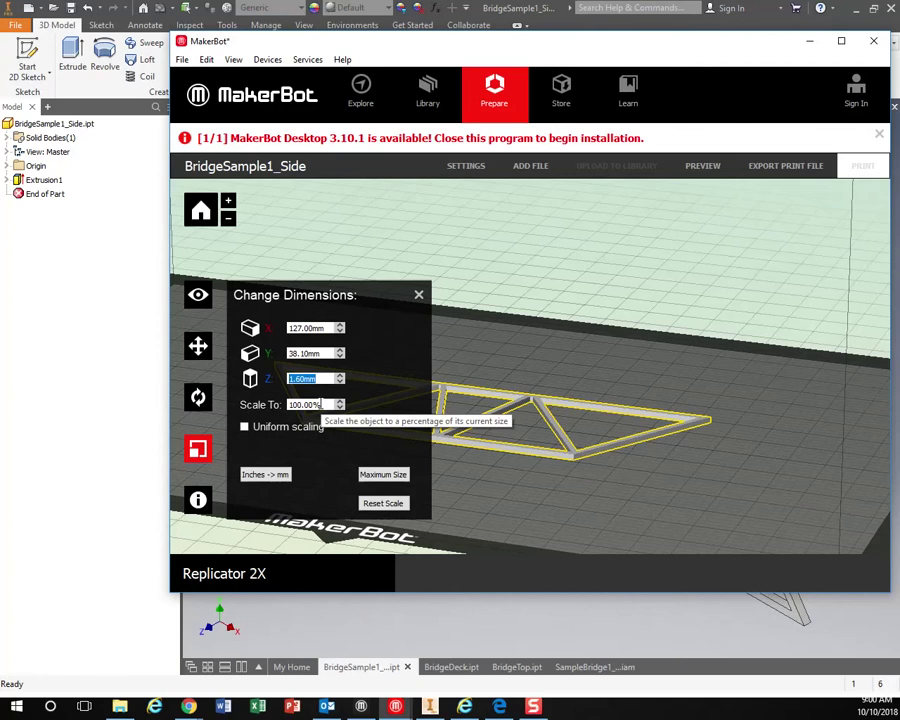
{"action": "type", "text": "3.2"}
{"action": "key", "text": "Return"}
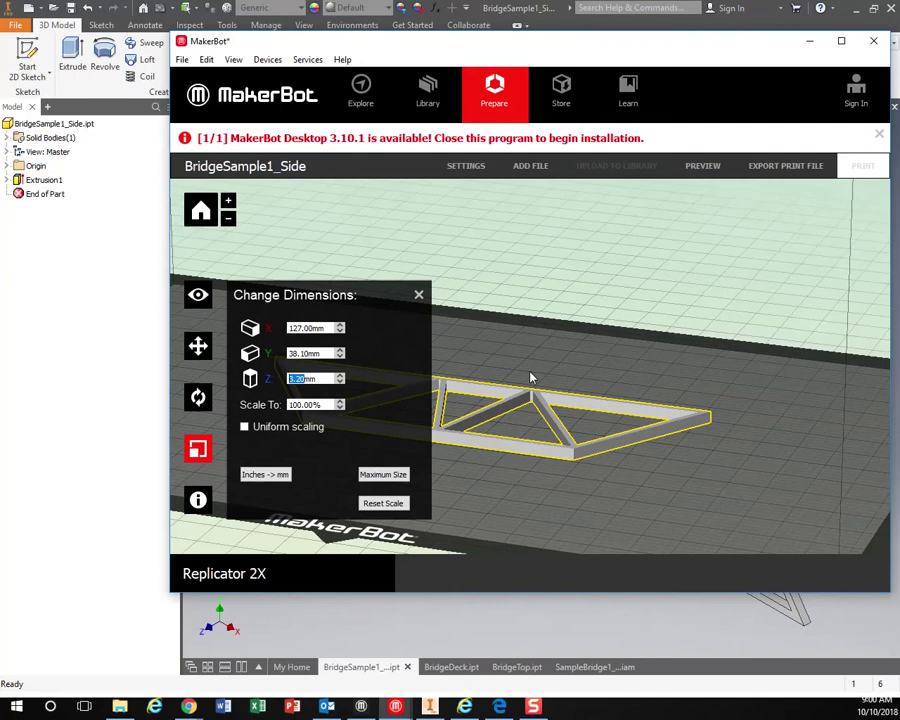
{"action": "left_click", "coordinate": [419, 296]}
{"action": "scroll", "coordinate": [532, 484], "scroll_direction": "up", "scroll_amount": 3}
{"action": "scroll", "coordinate": [535, 489], "scroll_direction": "down", "scroll_amount": 3}
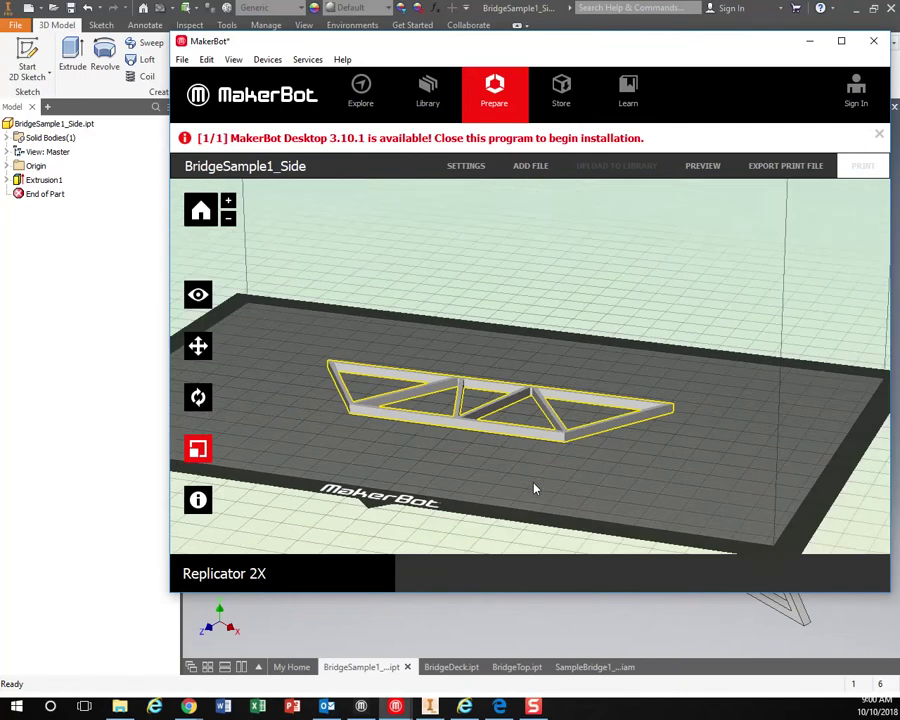
Step: Turn off raft and support in the print settings and set the right extruder's material to MakerBot PLA
{"action": "left_click", "coordinate": [463, 168]}
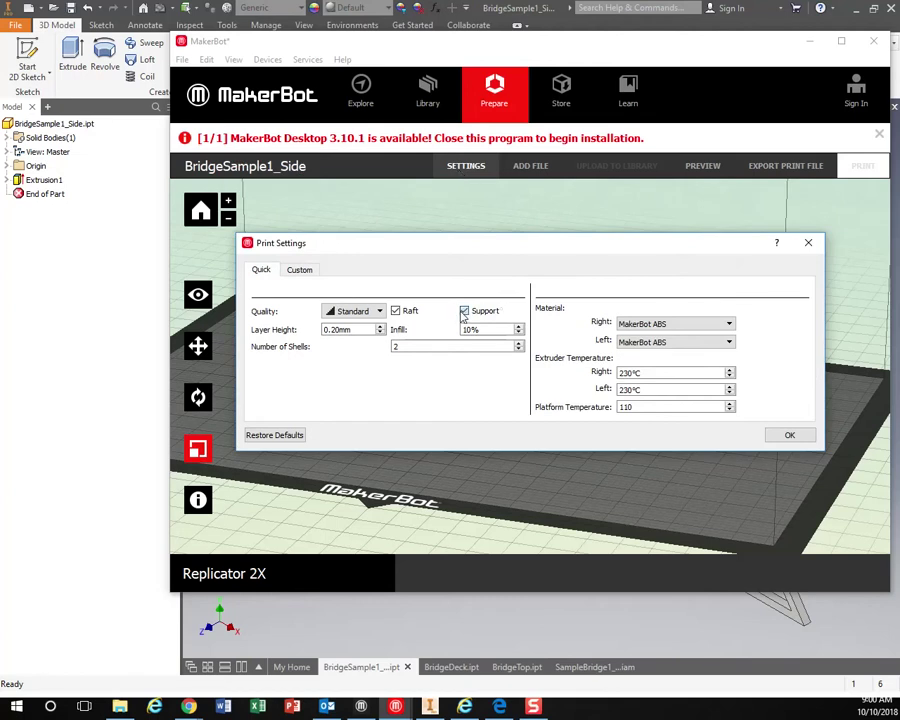
{"action": "left_click", "coordinate": [463, 311]}
{"action": "left_click", "coordinate": [641, 325]}
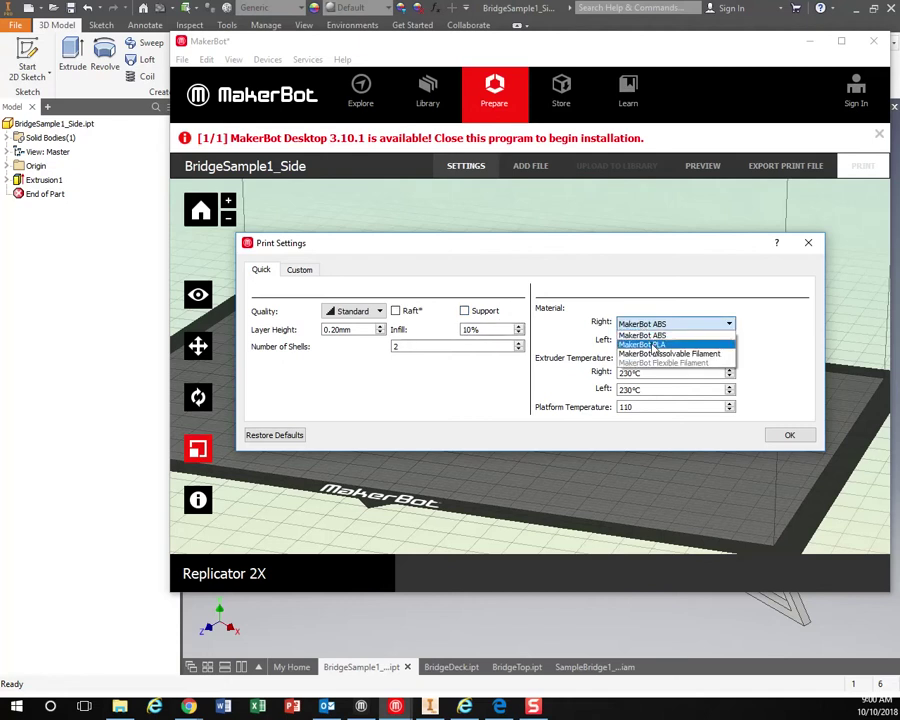
{"action": "left_click", "coordinate": [643, 344]}
Step: Set the extruder temperatures to 220 °C right and 0 °C left, and the platform temperature to 80
{"action": "double_click", "coordinate": [653, 372]}
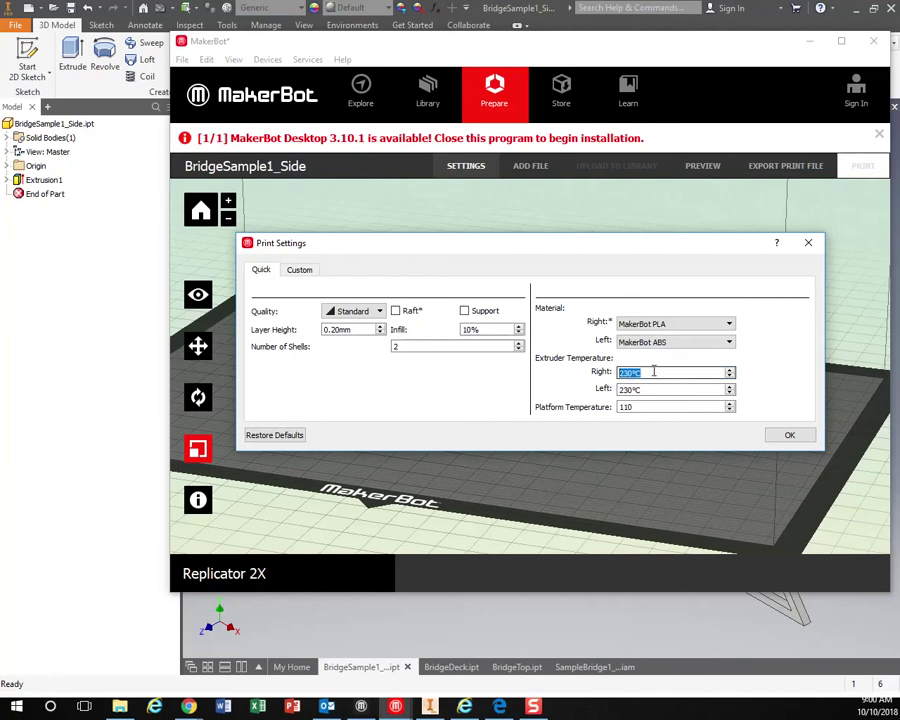
{"action": "type", "text": "220"}
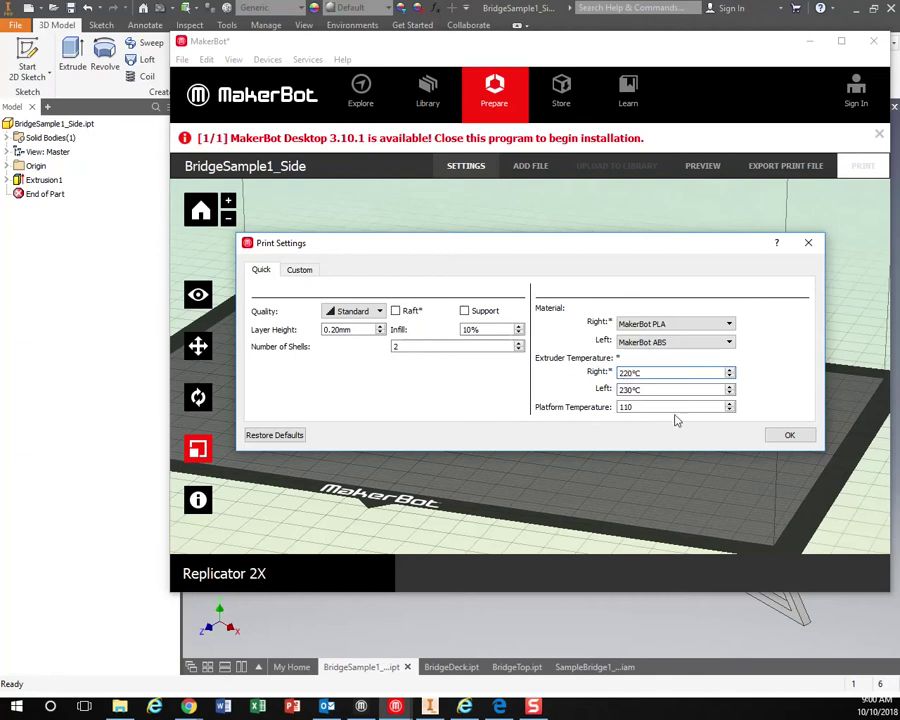
{"action": "double_click", "coordinate": [647, 390]}
{"action": "type", "text": "0"}
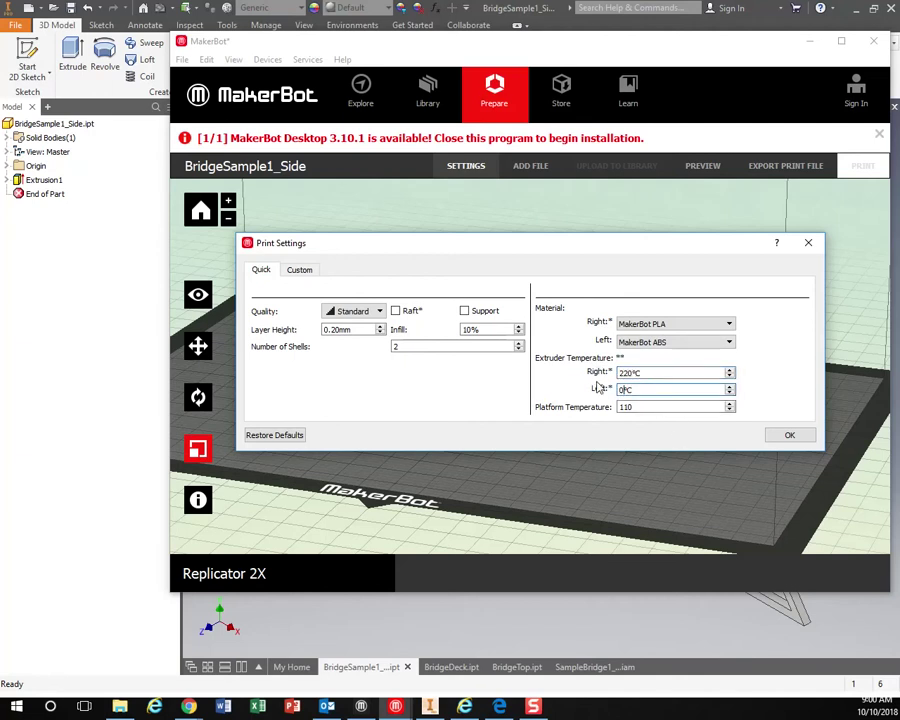
{"action": "left_click", "coordinate": [641, 407]}
{"action": "left_click_drag", "start_coordinate": [641, 407], "coordinate": [606, 410]}
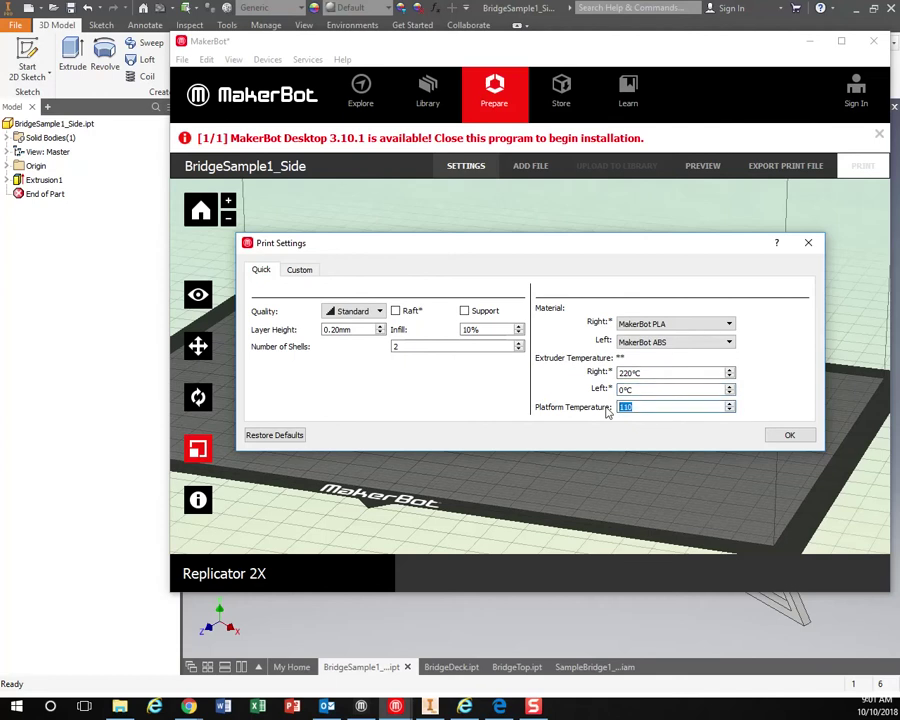
{"action": "type", "text": "80"}
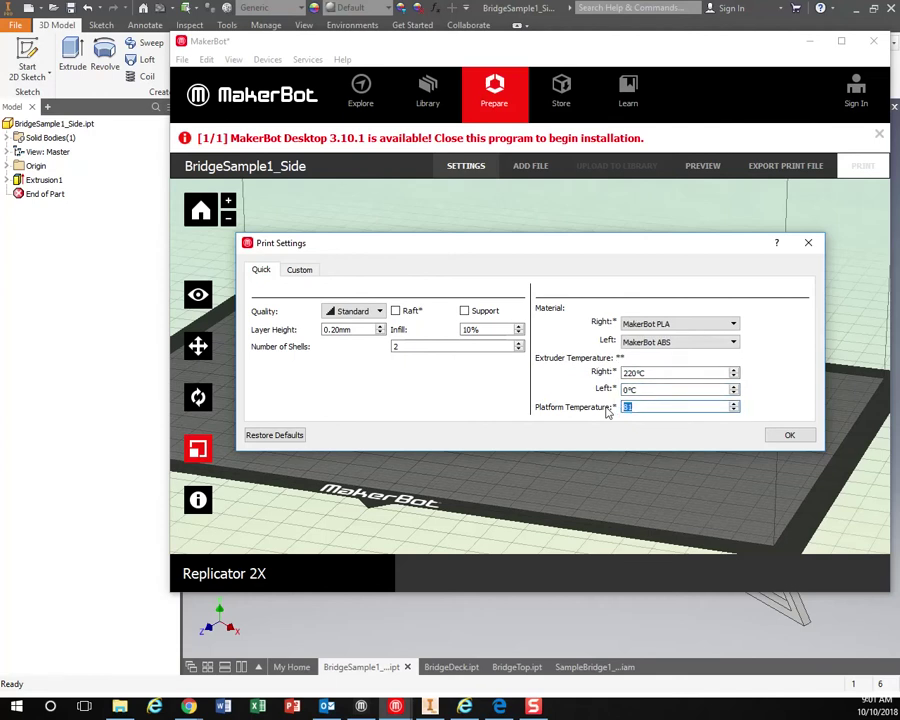
{"action": "left_click", "coordinate": [789, 435]}
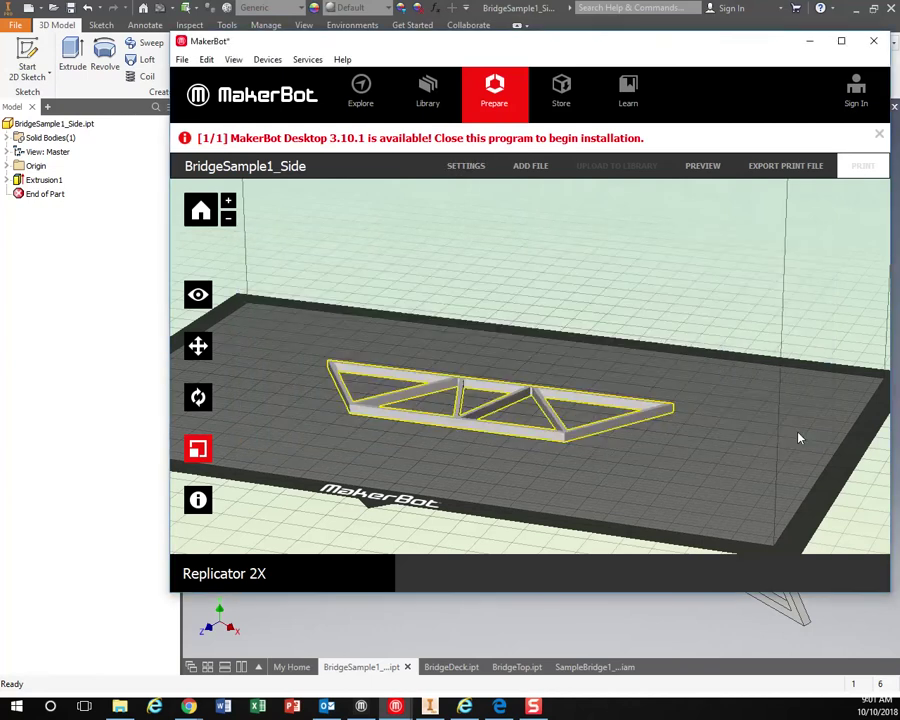
Step: Preview the sliced bridge side and run through its layers, checking the material use and print time
{"action": "left_click", "coordinate": [703, 168]}
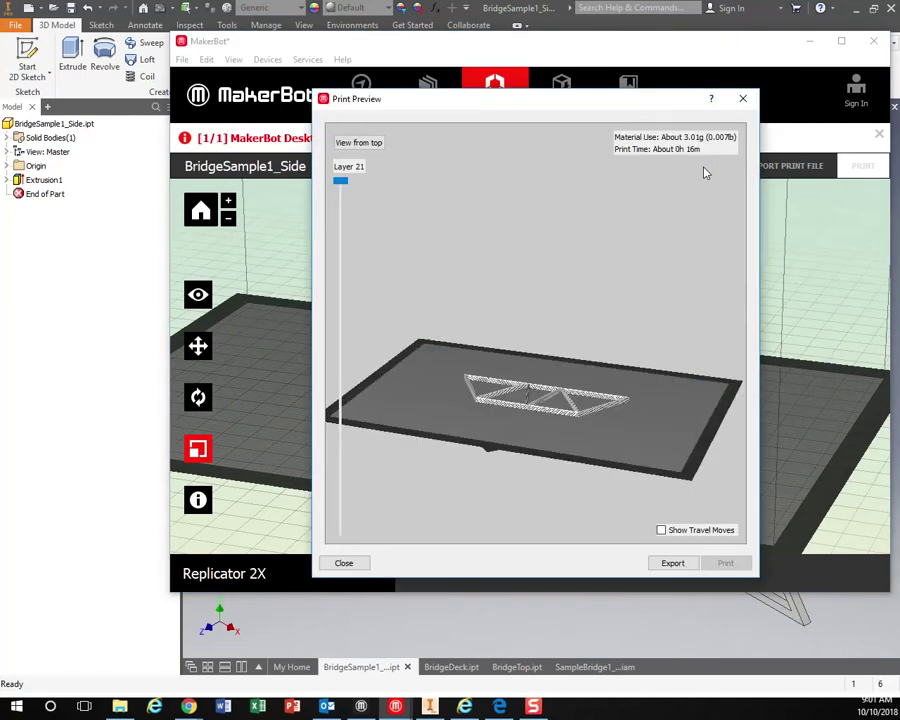
{"action": "left_click_drag", "start_coordinate": [341, 181], "coordinate": [365, 487]}
{"action": "left_click_drag", "start_coordinate": [410, 459], "coordinate": [562, 446]}
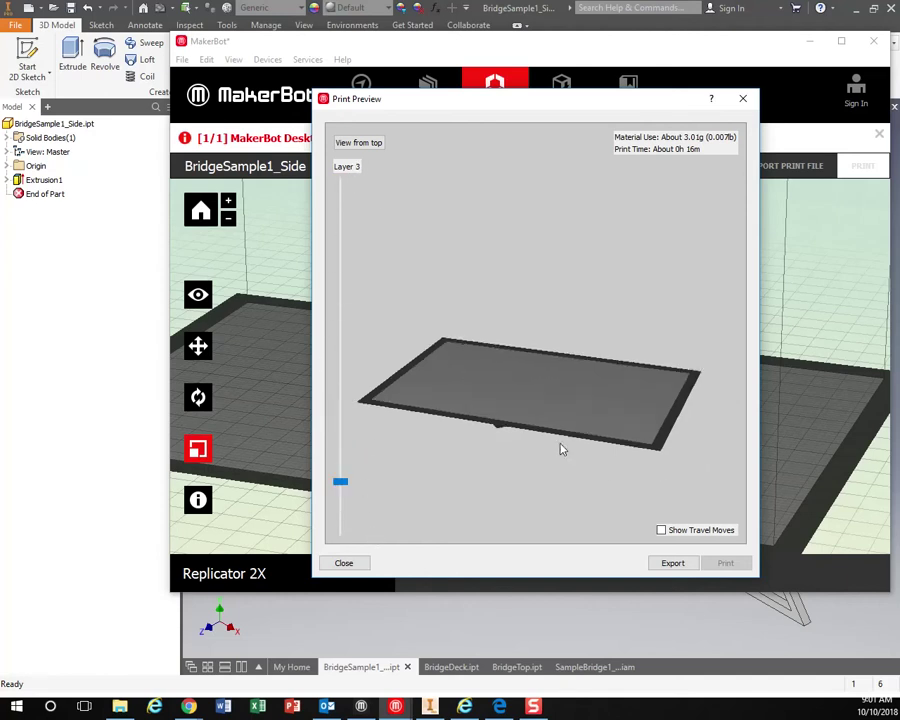
{"action": "scroll", "coordinate": [580, 416], "scroll_direction": "up", "scroll_amount": 3}
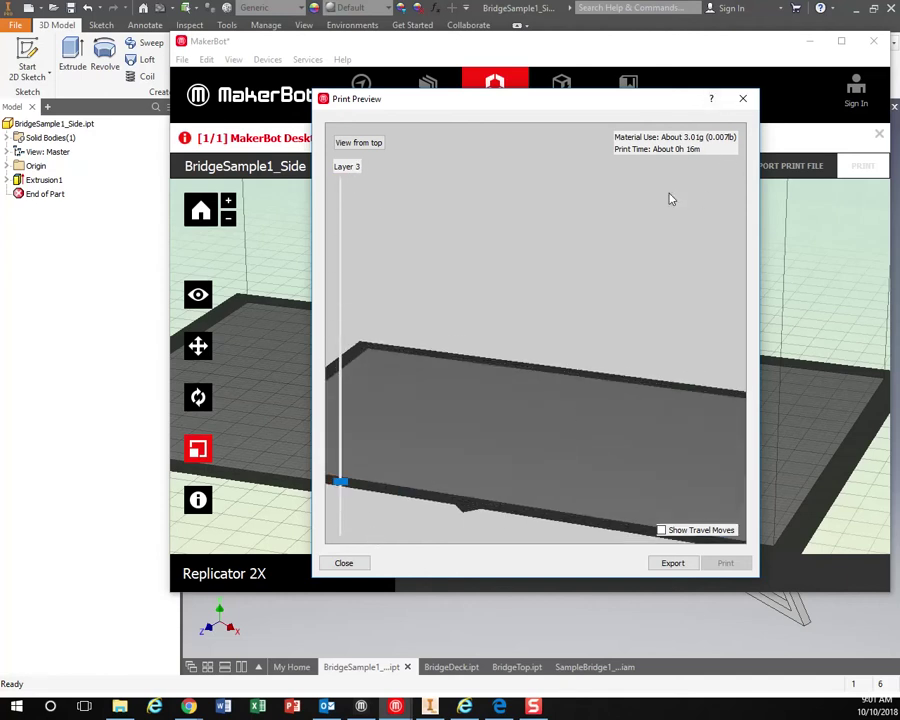
{"action": "left_click_drag", "start_coordinate": [342, 479], "coordinate": [360, 200]}
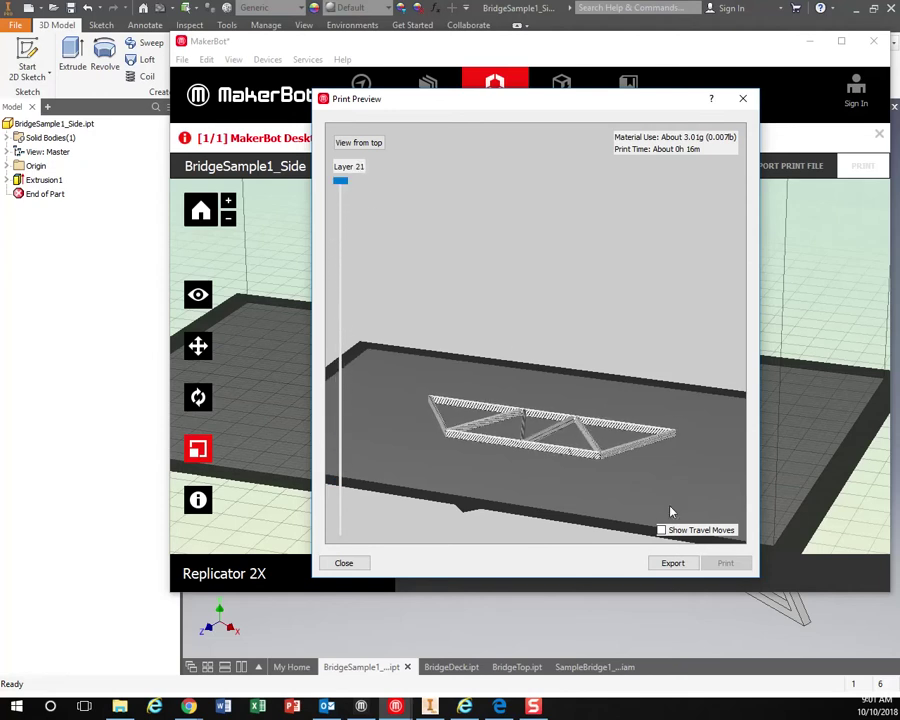
Step: Export the print file in X3G format to the USB drive as NameBridgeSide
{"action": "left_click", "coordinate": [673, 563]}
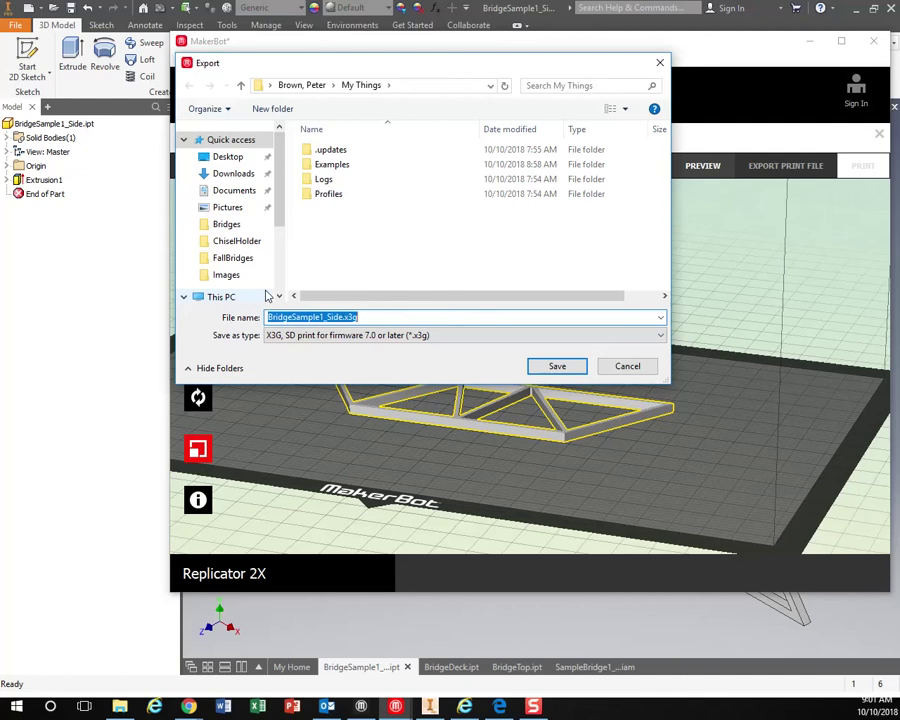
{"action": "scroll", "coordinate": [268, 240], "scroll_direction": "down", "scroll_amount": 2}
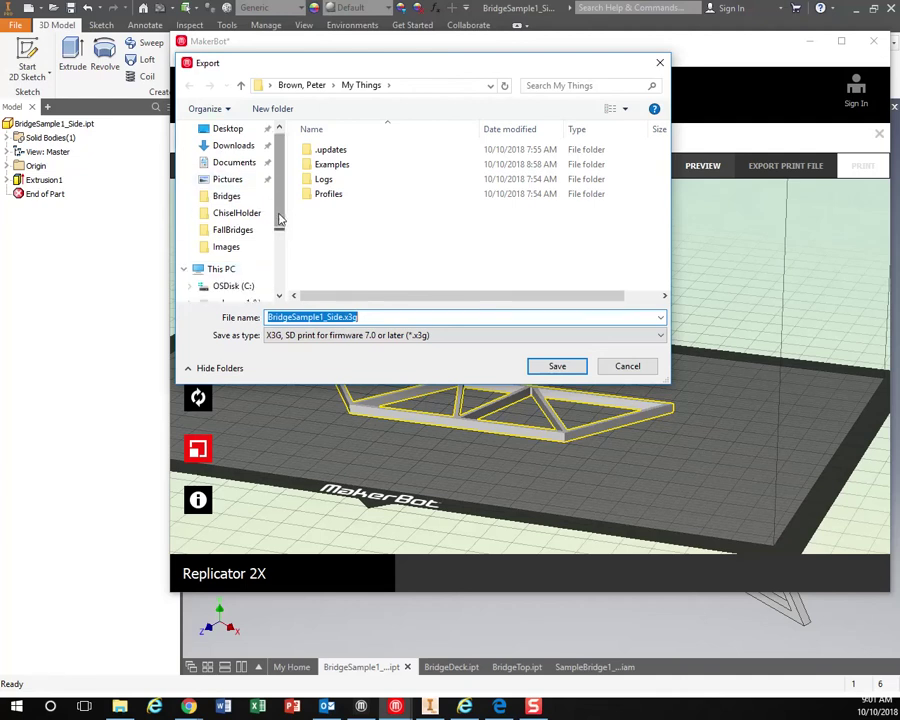
{"action": "left_click", "coordinate": [224, 286]}
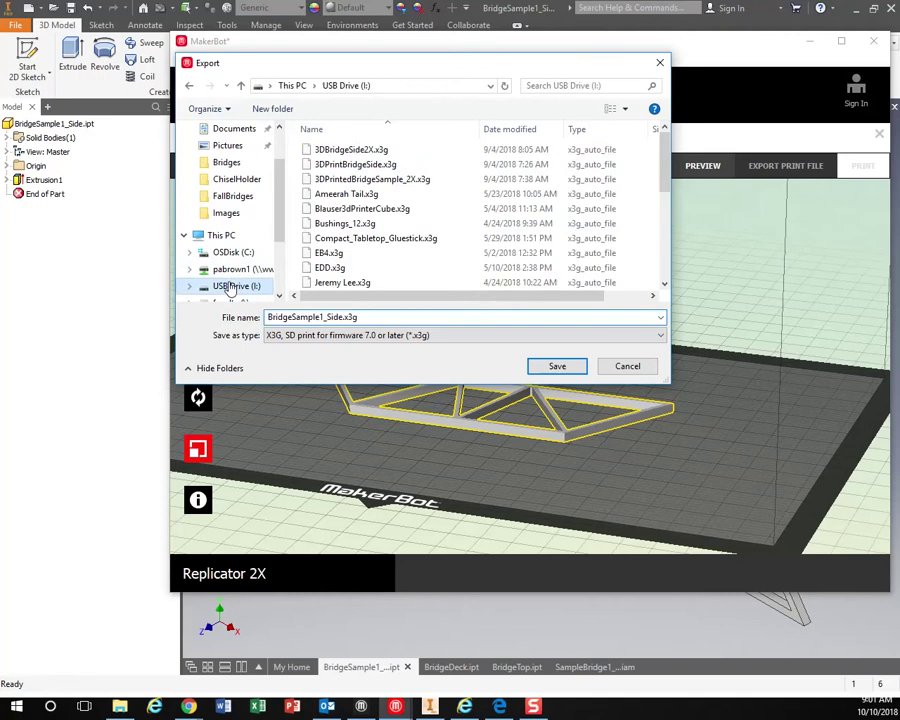
{"action": "double_click", "coordinate": [356, 316]}
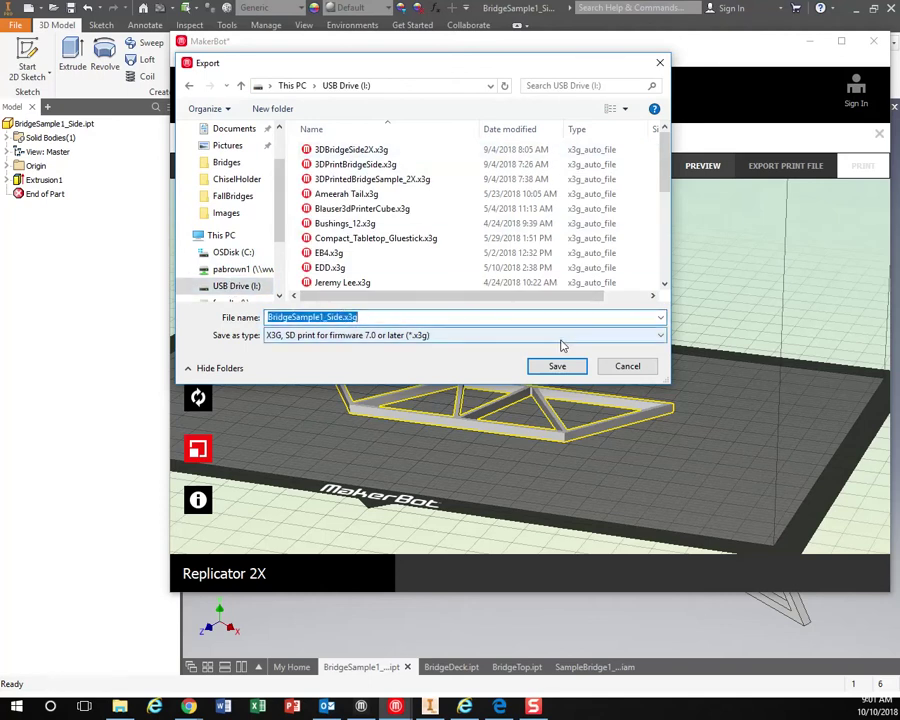
{"action": "type", "text": "NameBridgeSide"}
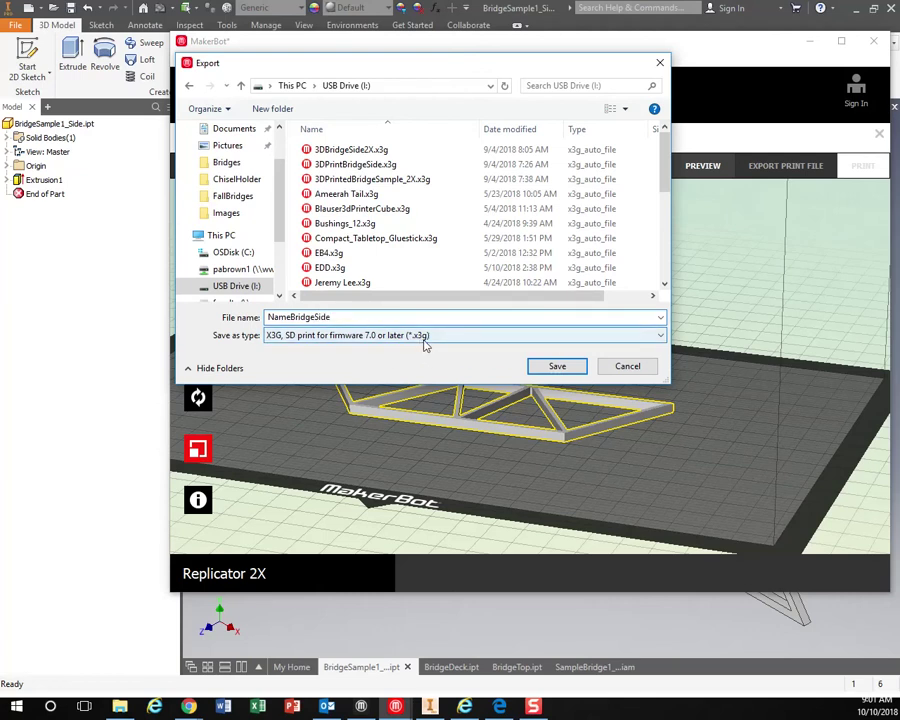
{"action": "left_click", "coordinate": [555, 367]}
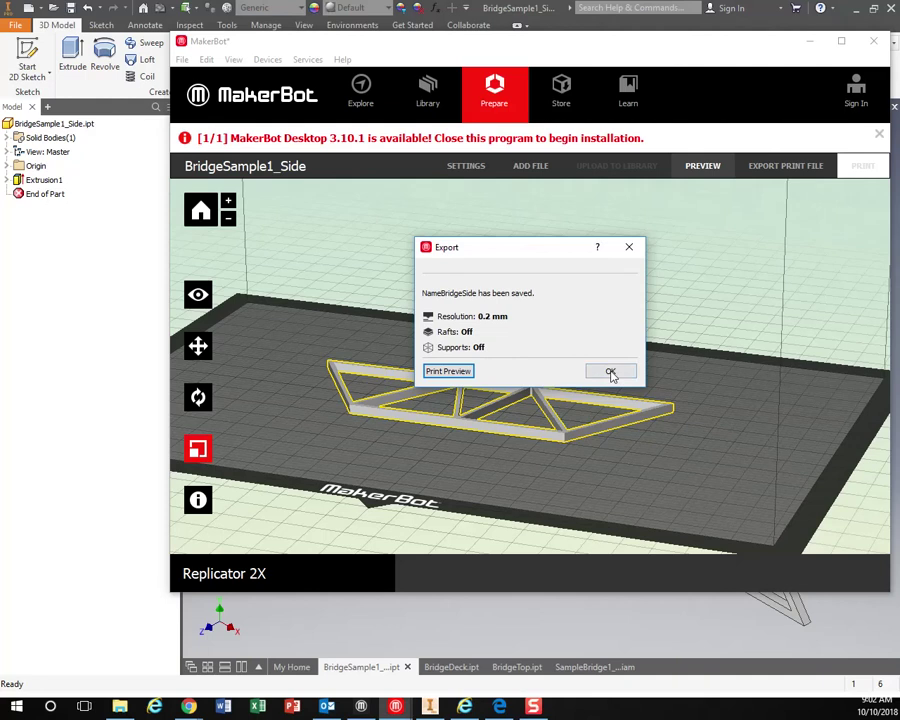
{"action": "left_click", "coordinate": [610, 371]}
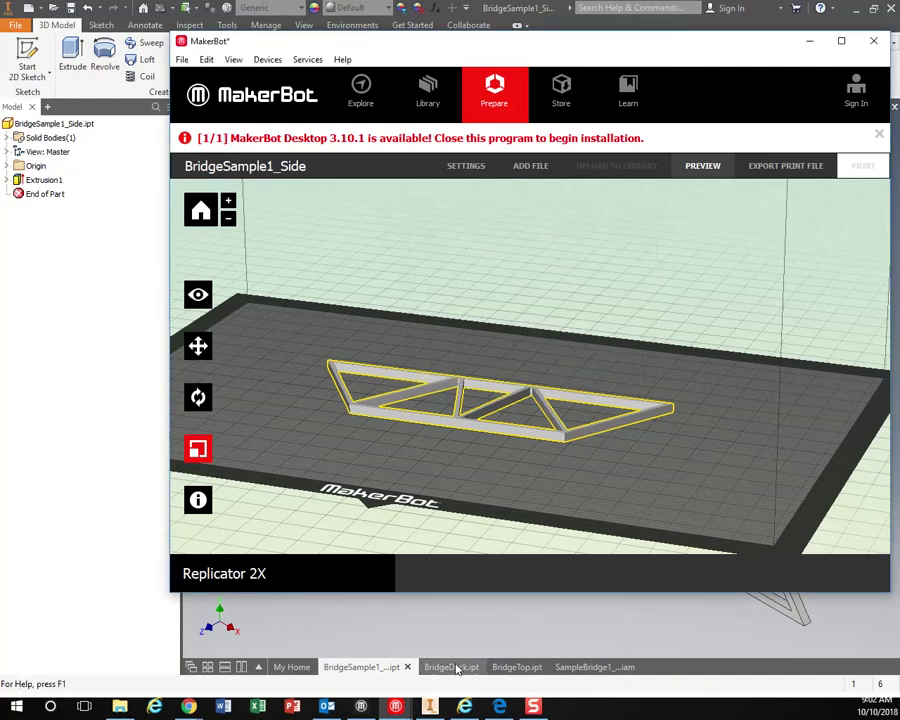
Step: Switch to BridgeDeck.ipt in Inventor and export it to the Bridges folder as BridgeDeck.stl
{"action": "left_click", "coordinate": [450, 667]}
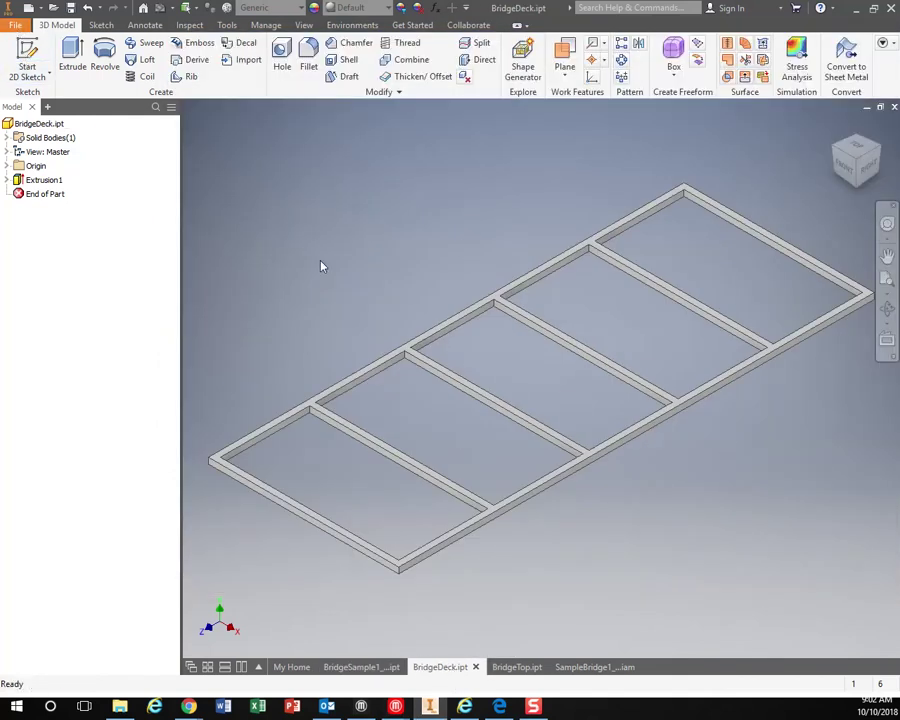
{"action": "left_click", "coordinate": [15, 25]}
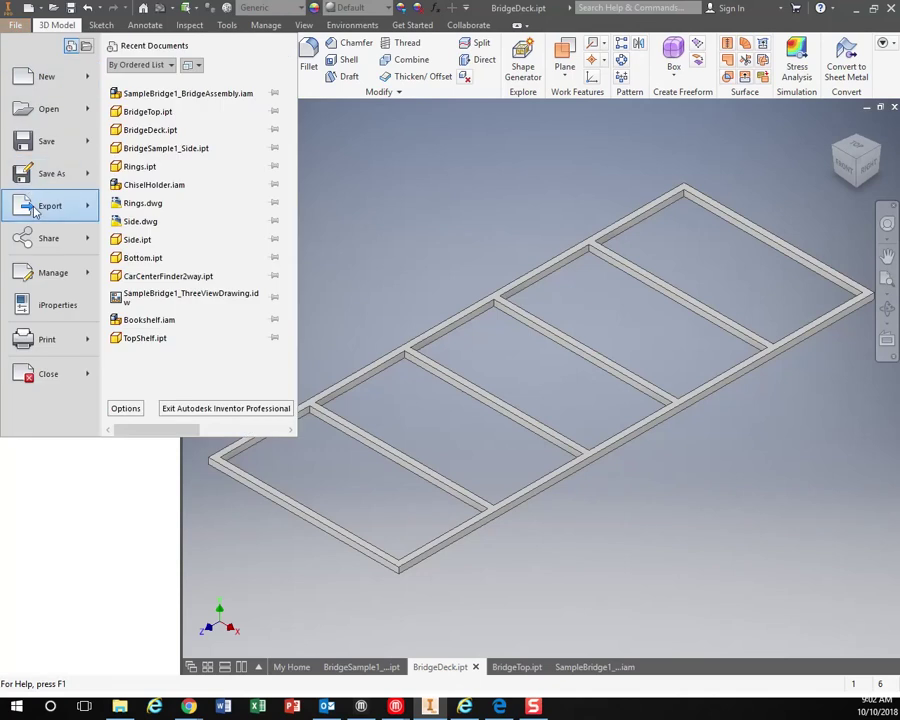
{"action": "mouse_move", "coordinate": [35, 210]}
{"action": "left_click", "coordinate": [140, 205]}
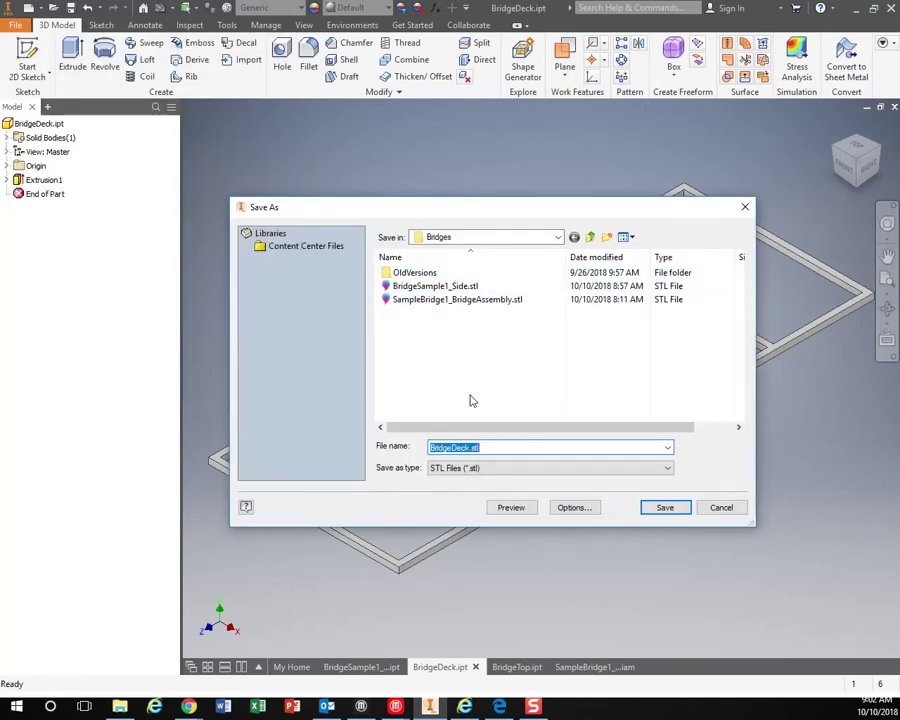
{"action": "left_click", "coordinate": [472, 470]}
{"action": "left_click", "coordinate": [483, 588]}
{"action": "left_click", "coordinate": [660, 508]}
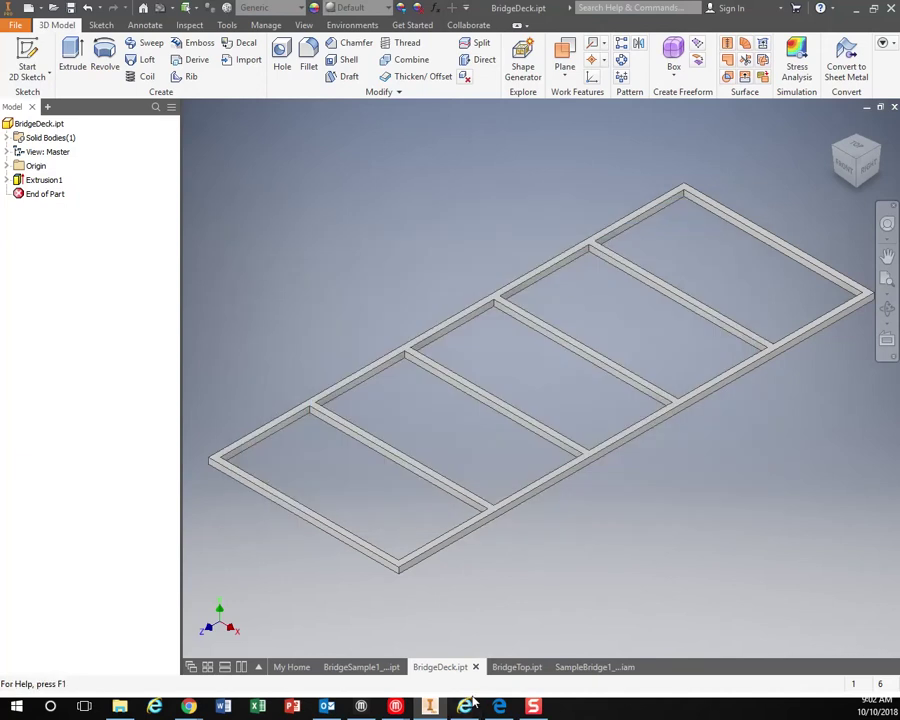
Step: Return to the MakerBot window with the bridge side and delete that part from the build plate
{"action": "mouse_move", "coordinate": [397, 708]}
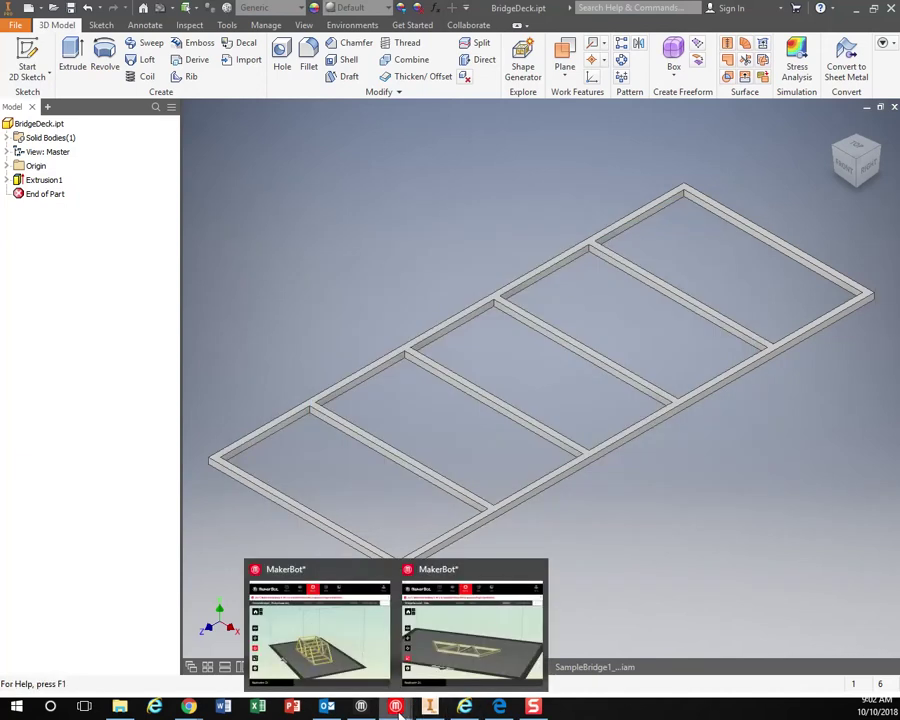
{"action": "left_click", "coordinate": [440, 675]}
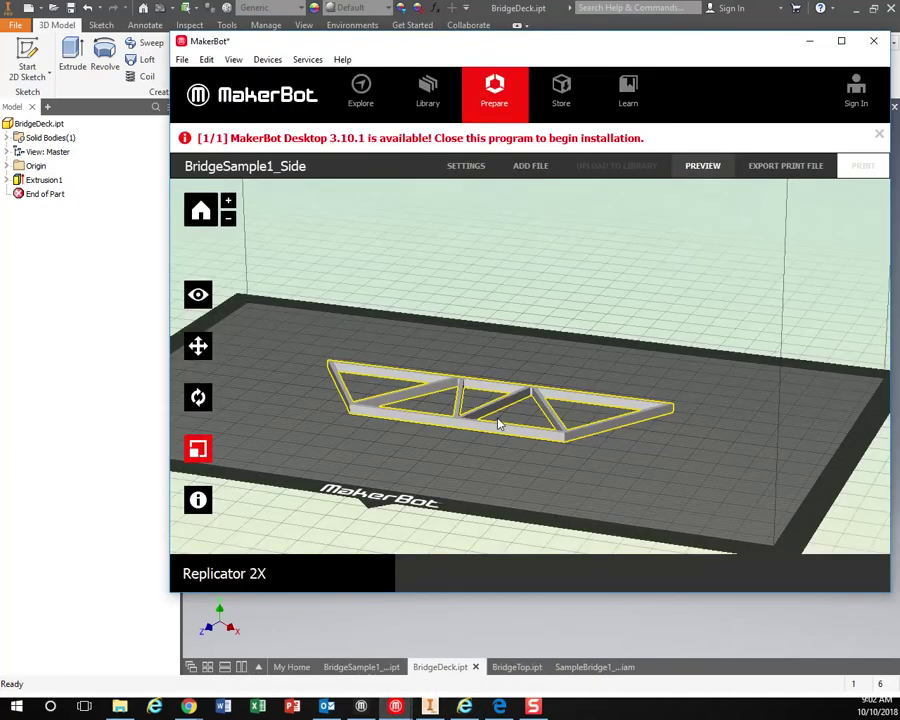
{"action": "key", "text": "Delete"}
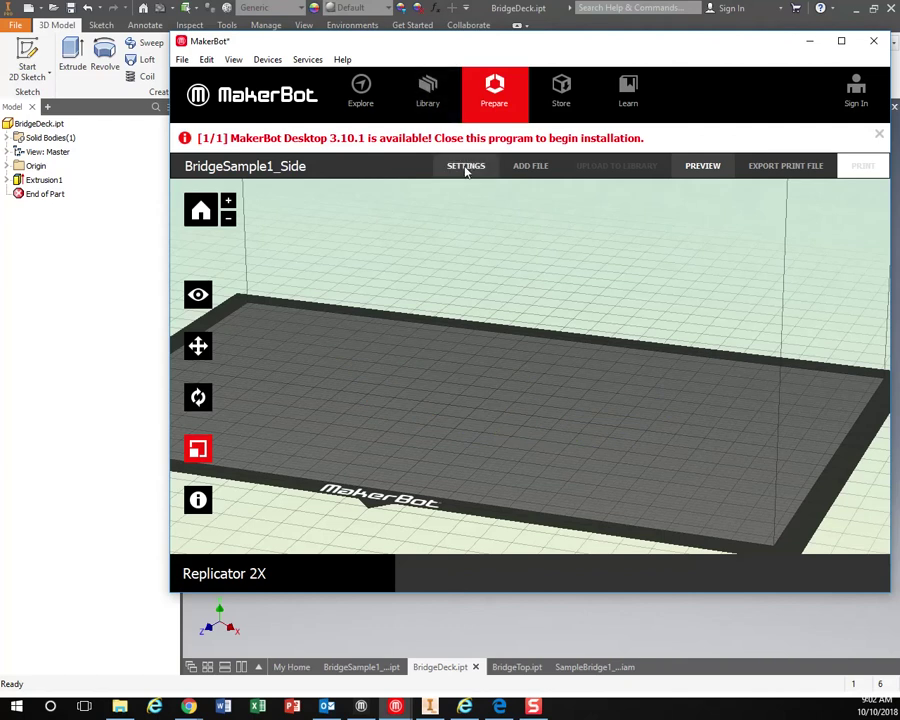
{"action": "left_click", "coordinate": [527, 167]}
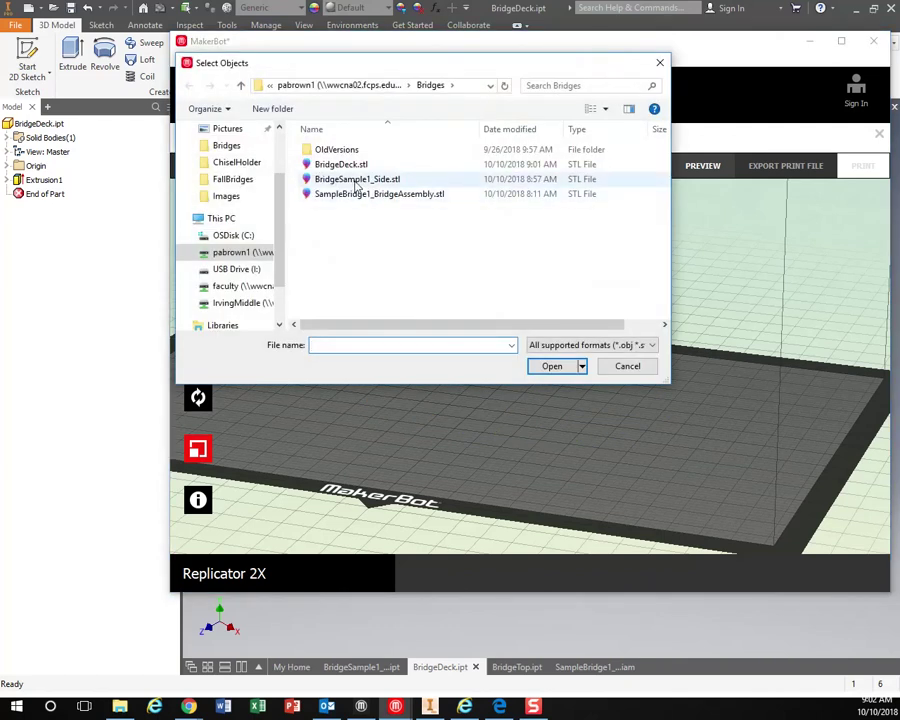
{"action": "left_click", "coordinate": [355, 180]}
{"action": "left_click", "coordinate": [572, 366]}
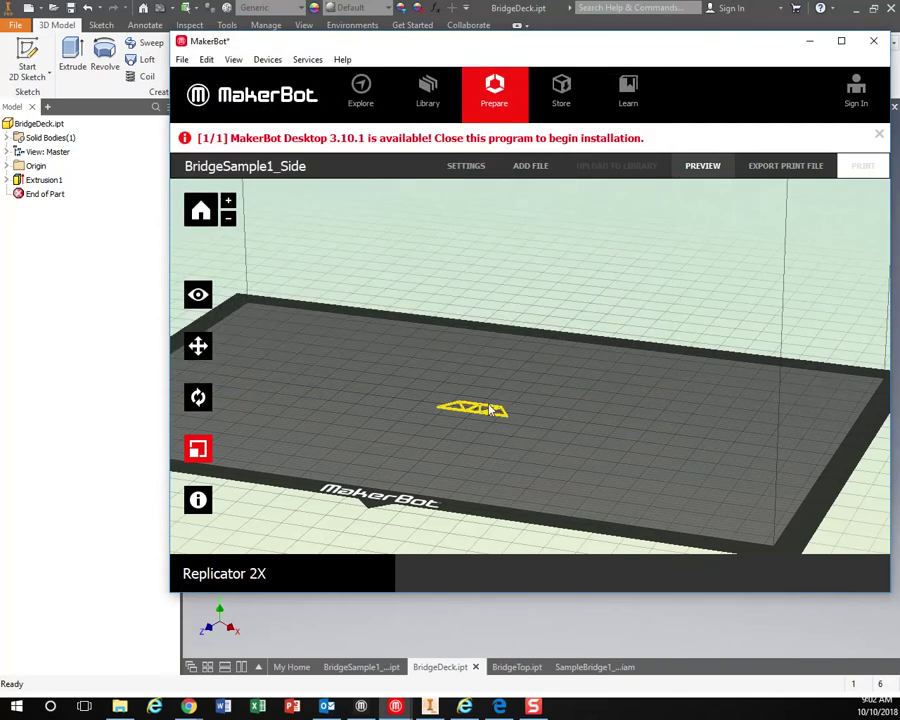
{"action": "key", "text": "Delete"}
Step: Add BridgeDeck.stl from the Bridges folder to the build plate
{"action": "left_click", "coordinate": [524, 170]}
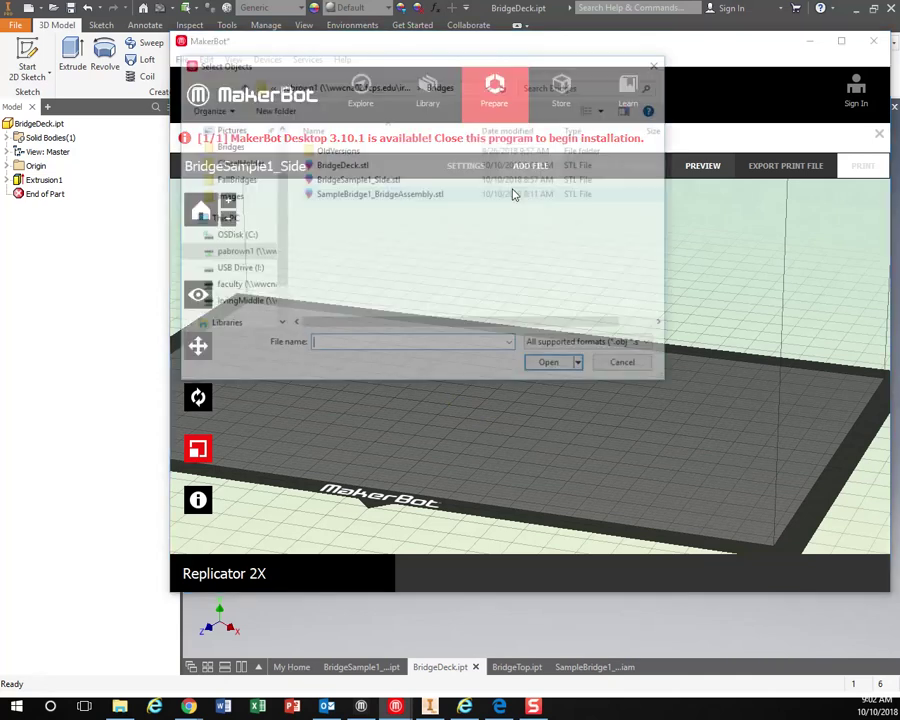
{"action": "left_click", "coordinate": [342, 165]}
{"action": "left_click", "coordinate": [548, 362]}
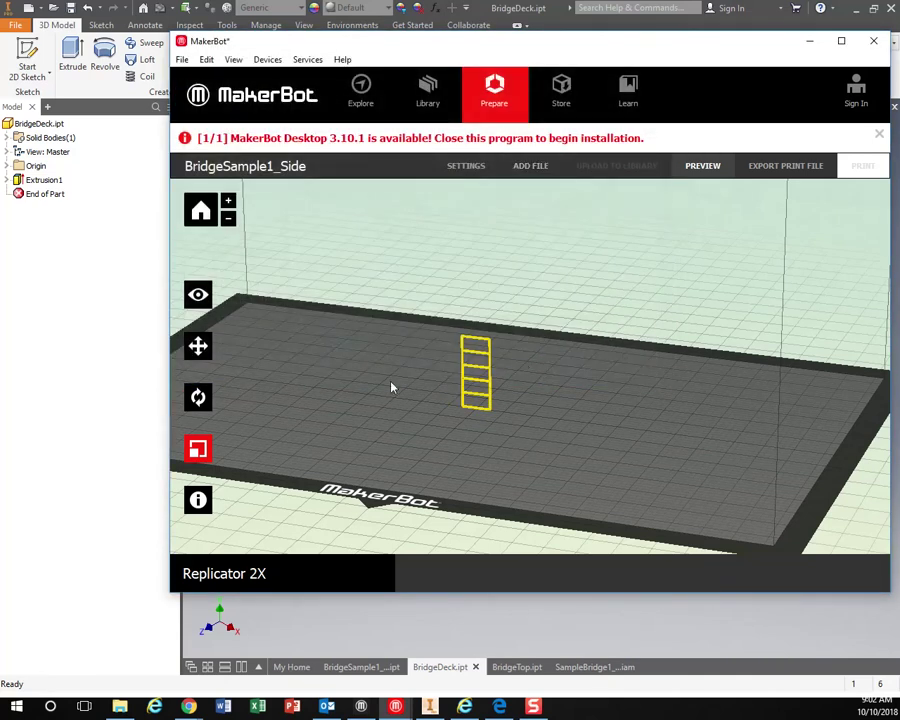
Step: Rotate the bridge deck +90° about the X axis to lay it flat on the build plate
{"action": "left_click", "coordinate": [198, 397]}
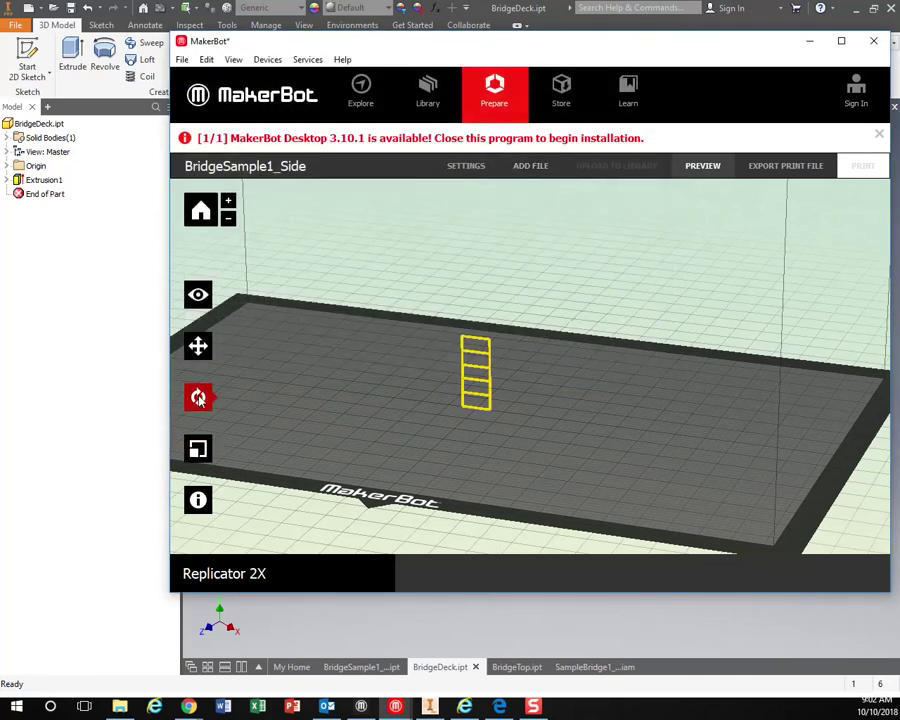
{"action": "left_click", "coordinate": [198, 397]}
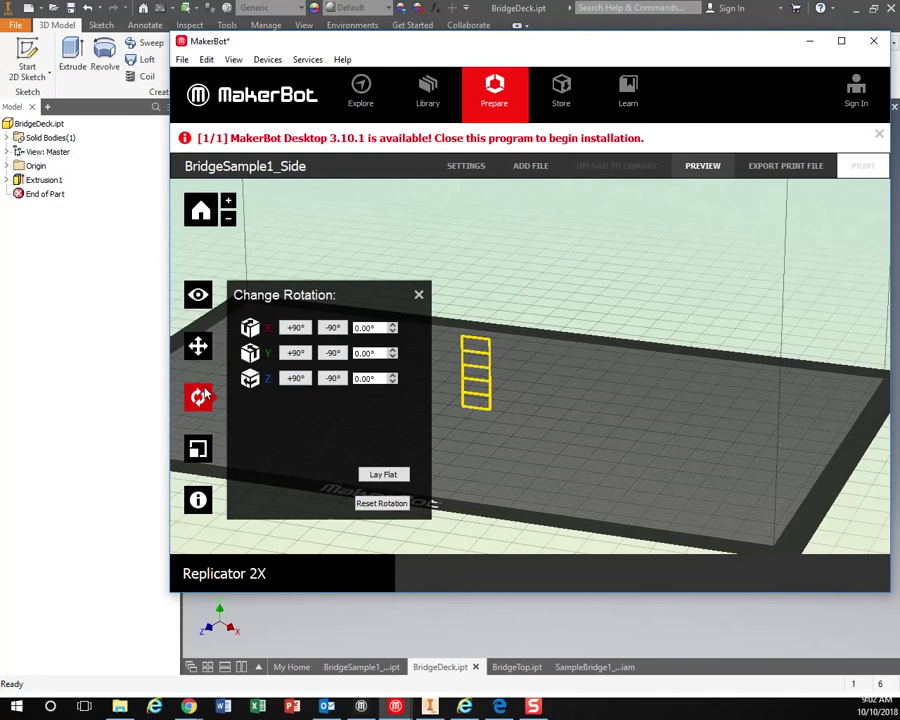
{"action": "left_click", "coordinate": [296, 328]}
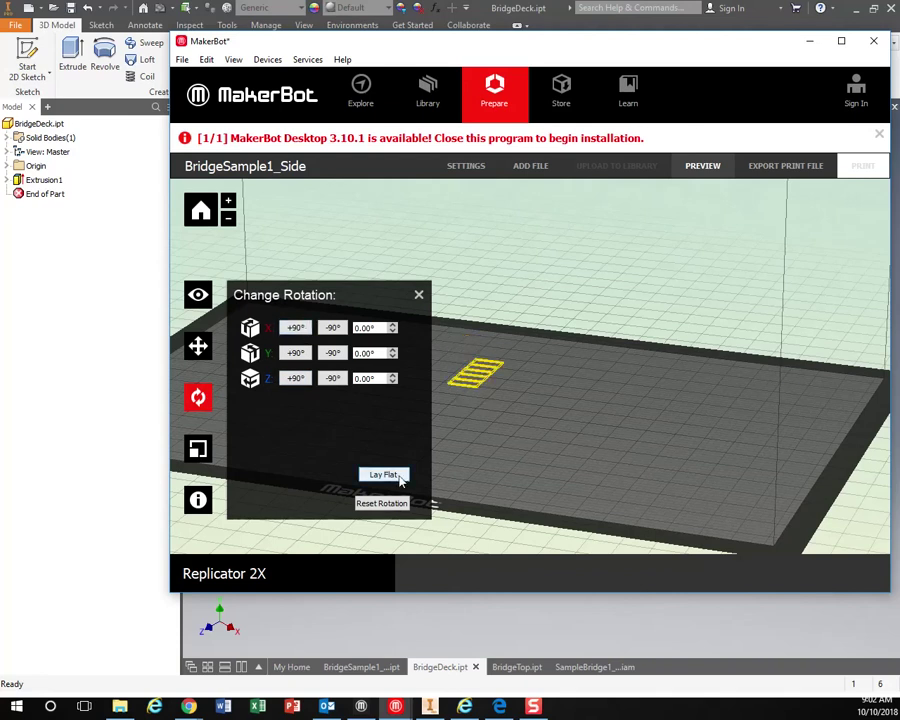
{"action": "left_click", "coordinate": [419, 295]}
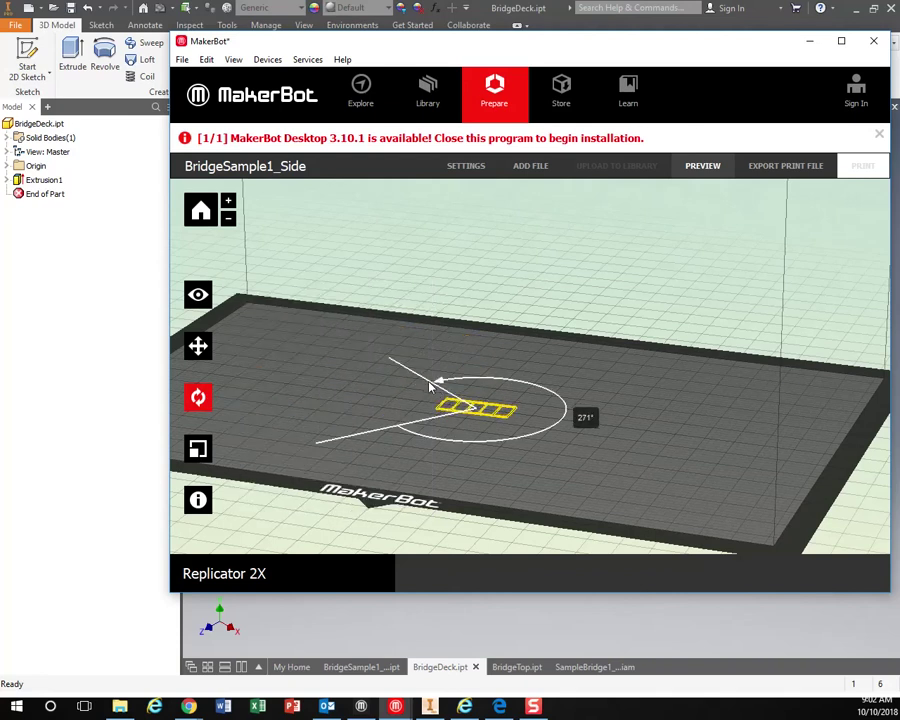